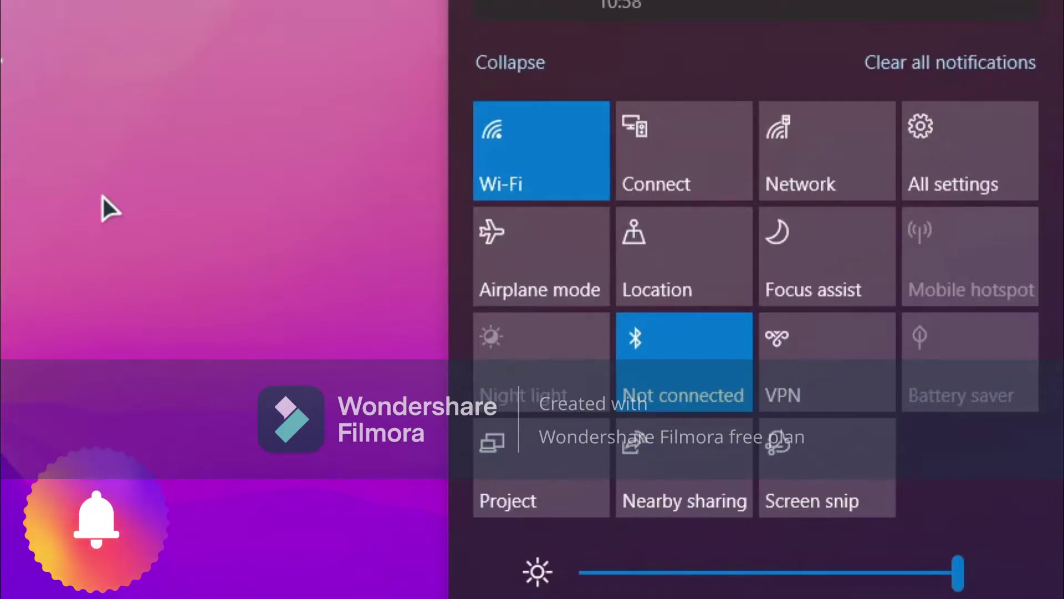
Close the action center and switch to Desktop 2 through Task View
click(102, 194)
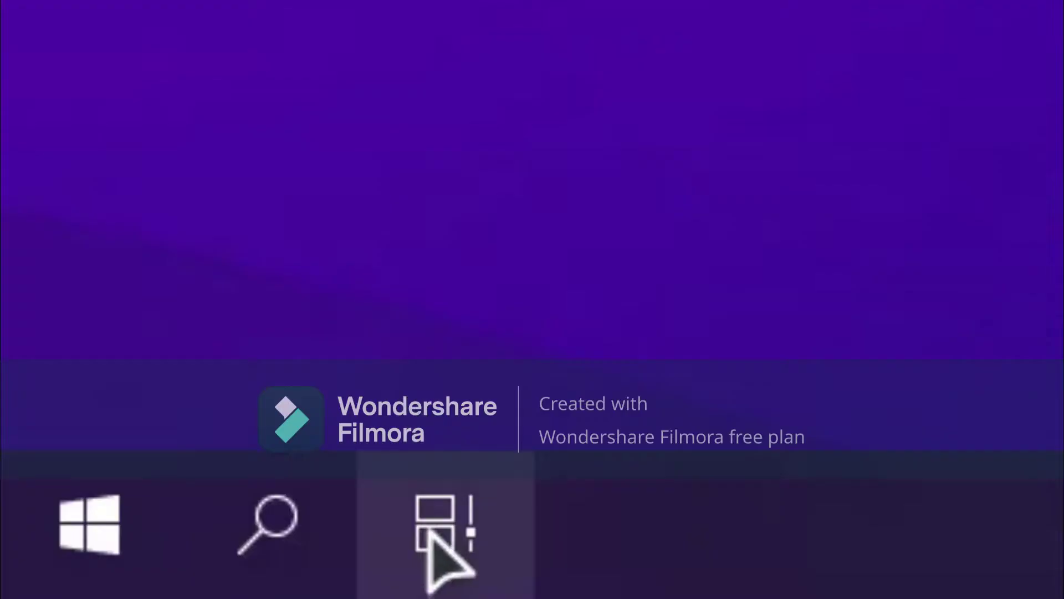
click(83, 584)
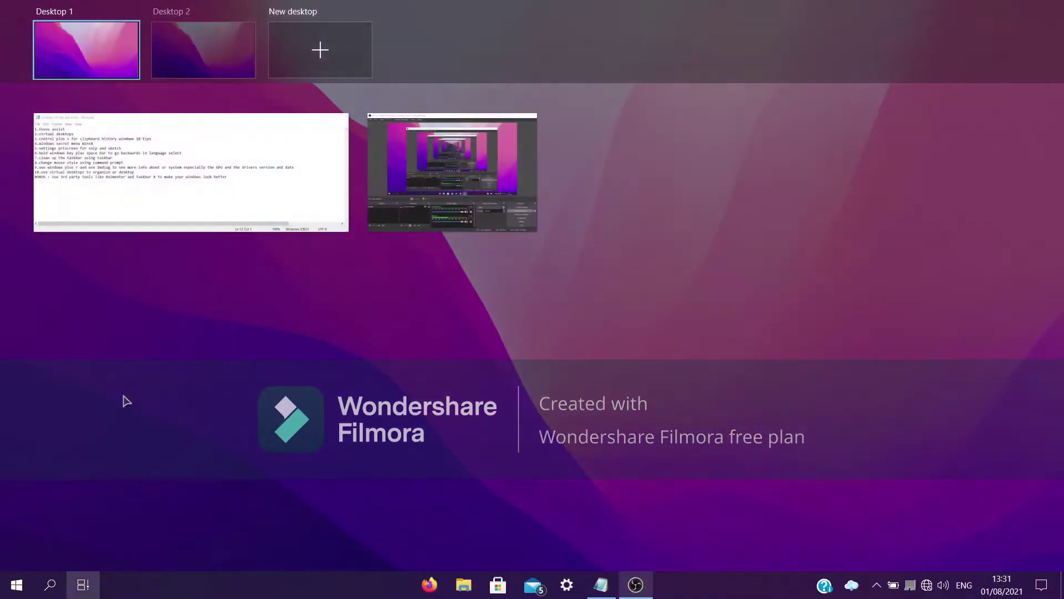
click(215, 54)
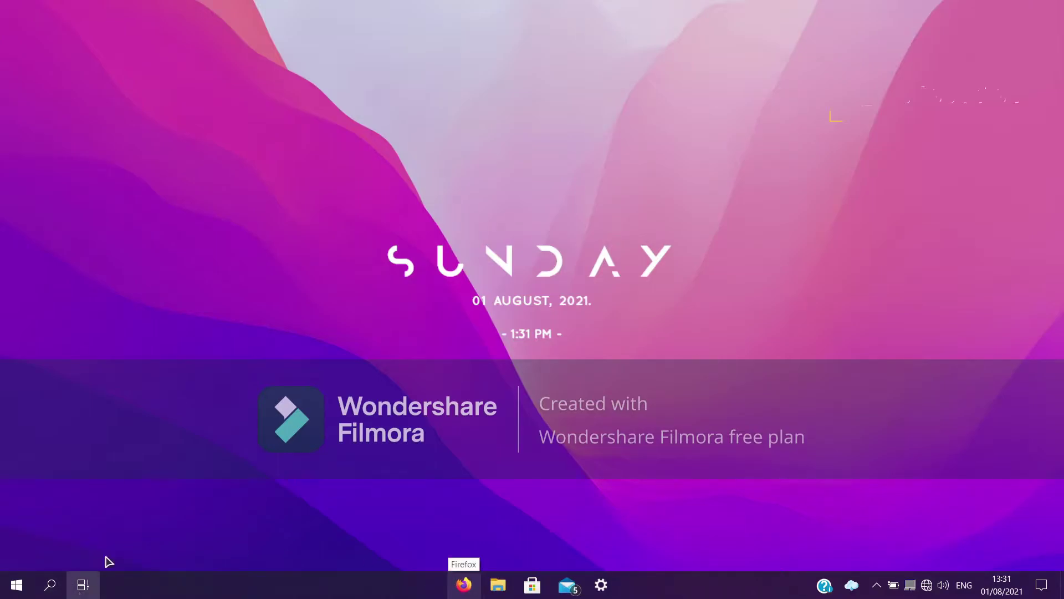
Reopen Task View and return to Desktop 1
click(95, 579)
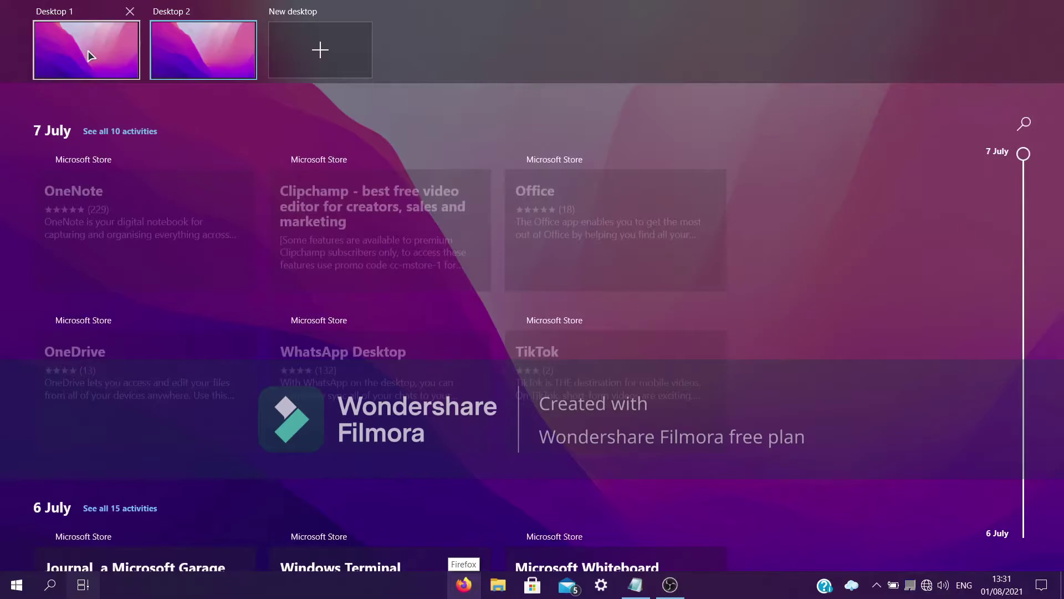
mouse_move(91, 55)
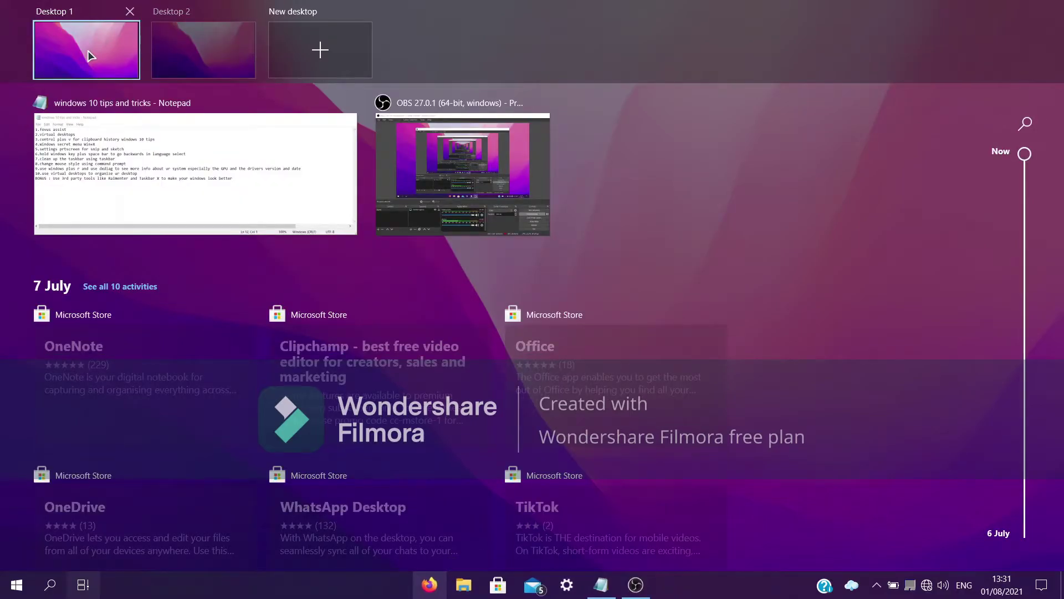
click(91, 56)
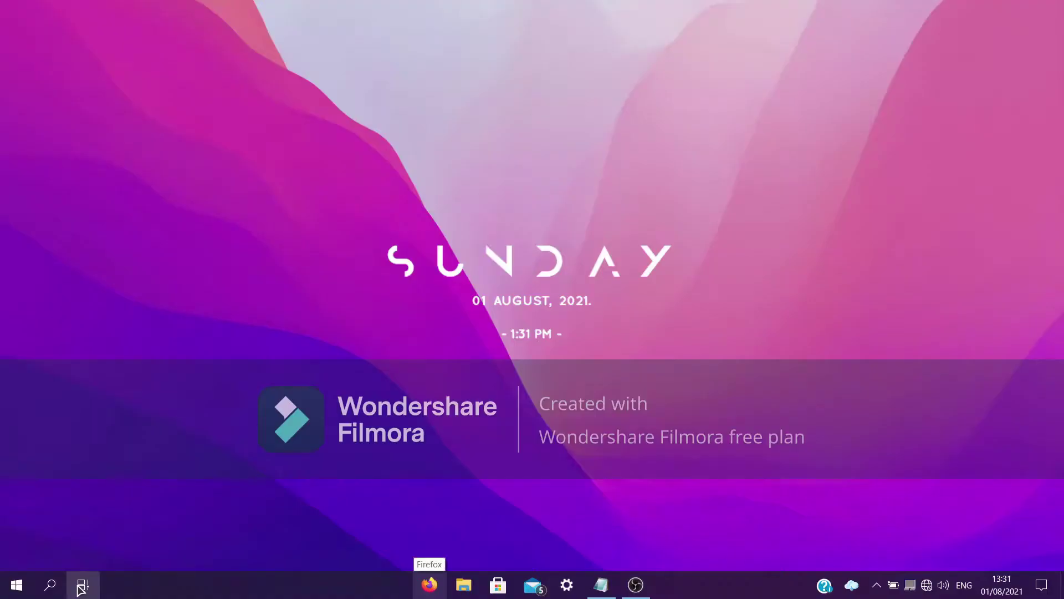
Switch to Desktop 2 in Task View and rename that virtual desktop "work"
click(83, 584)
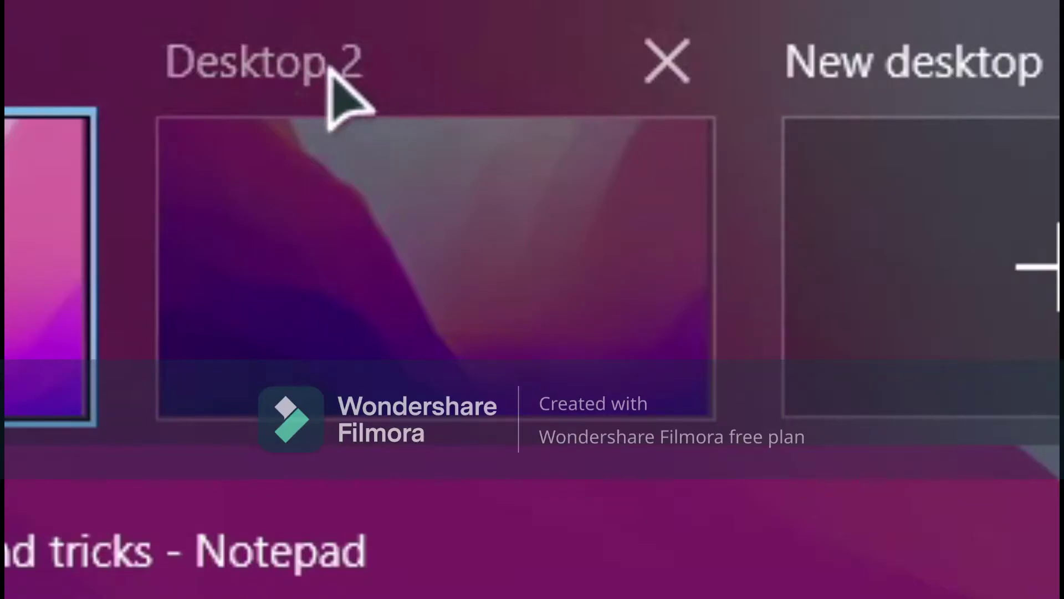
click(183, 13)
key(Return)
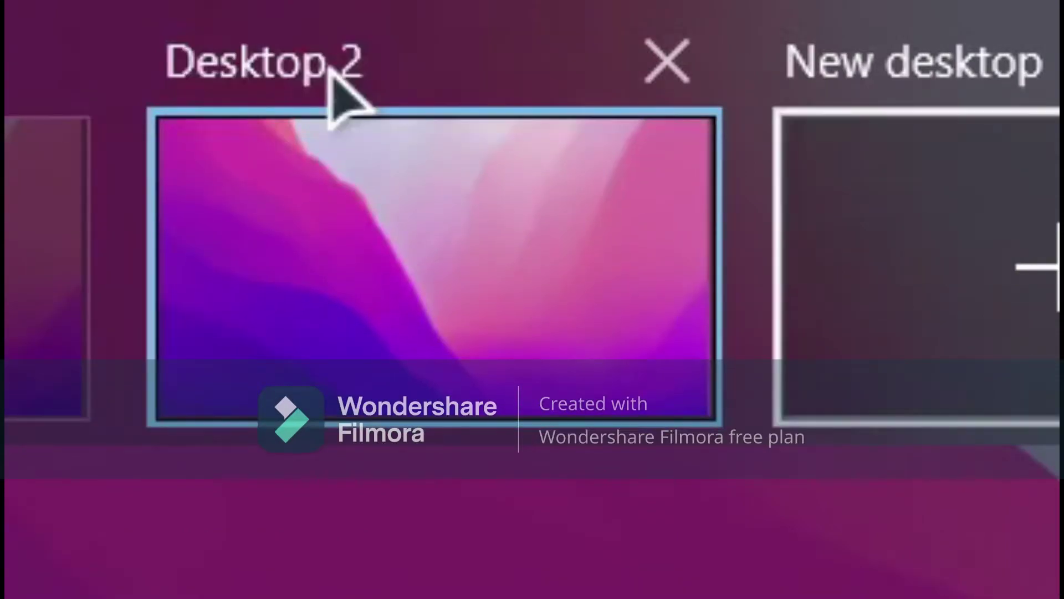
click(328, 70)
key(Right)
key(Right)
key(Right)
key(BackSpace)
key(BackSpace)
key(BackSpace)
key(BackSpace)
key(BackSpace)
key(BackSpace)
key(BackSpace)
key(BackSpace)
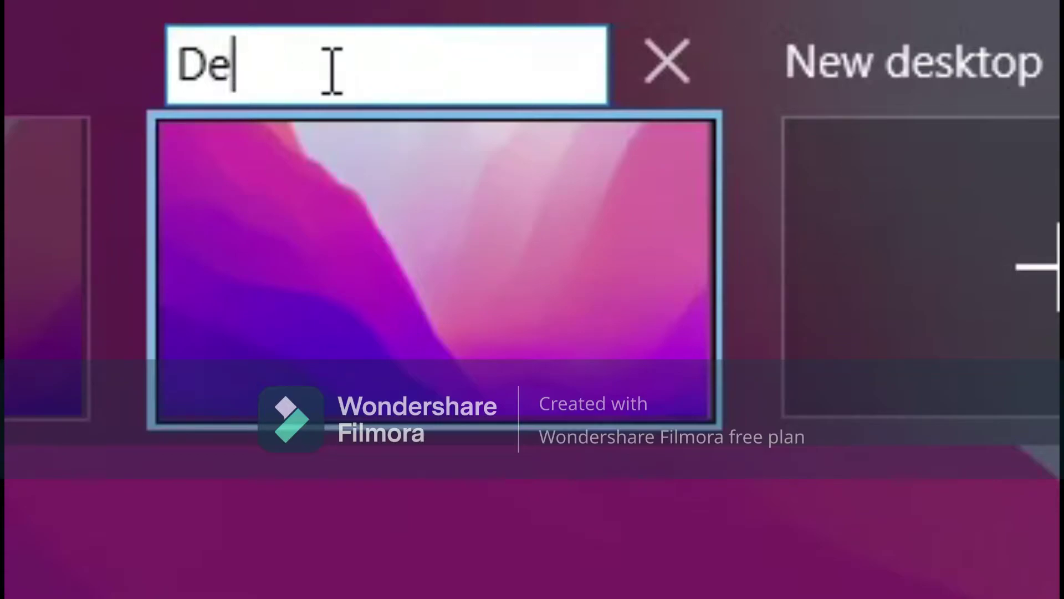
text(work)
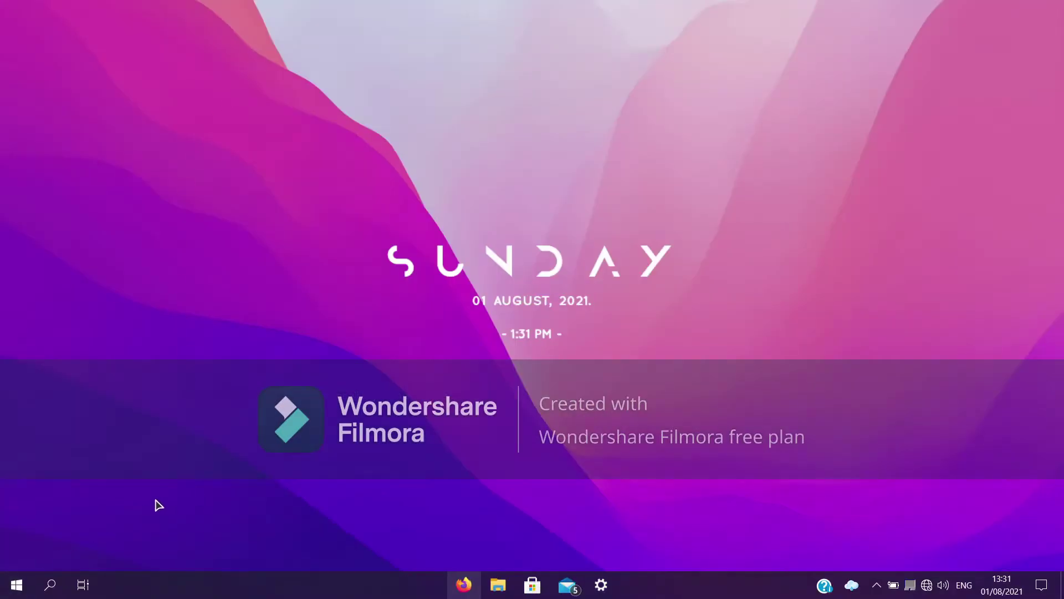
Open Groove Music and Settings on the second virtual desktop and reposition the Settings window
key(super)
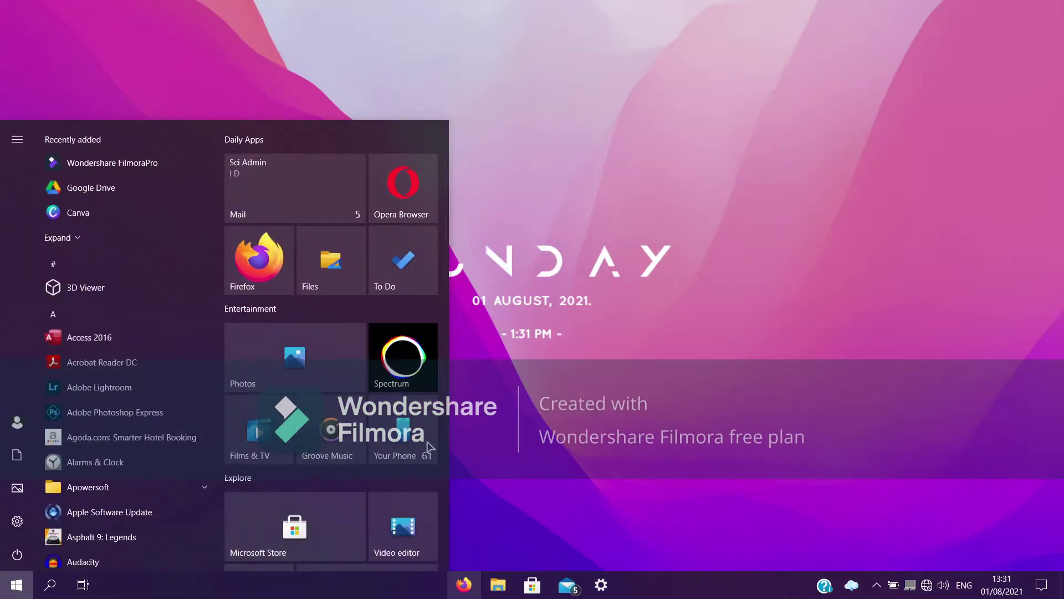
click(310, 441)
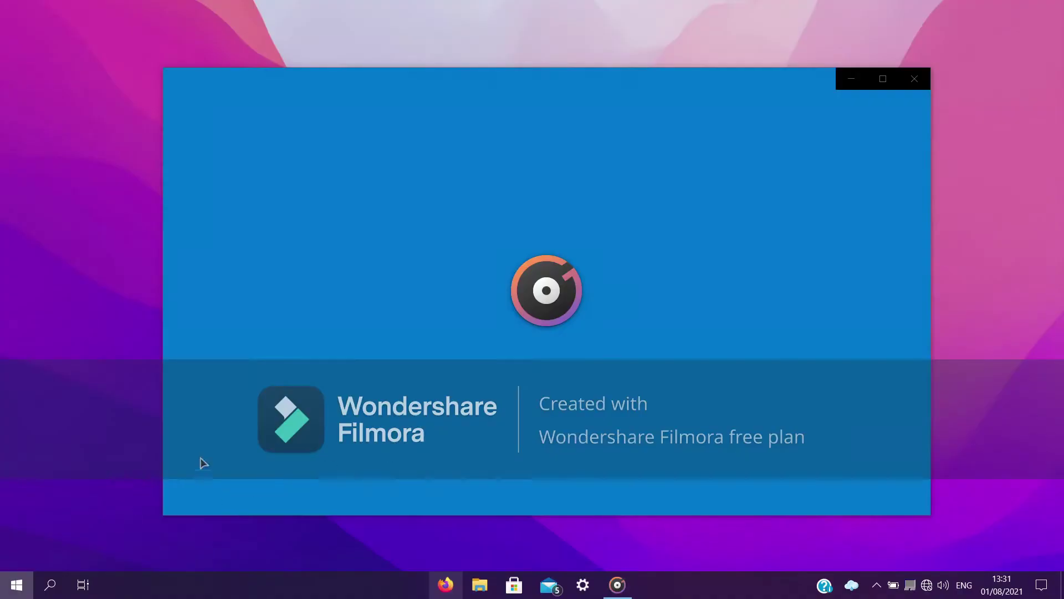
key(super)
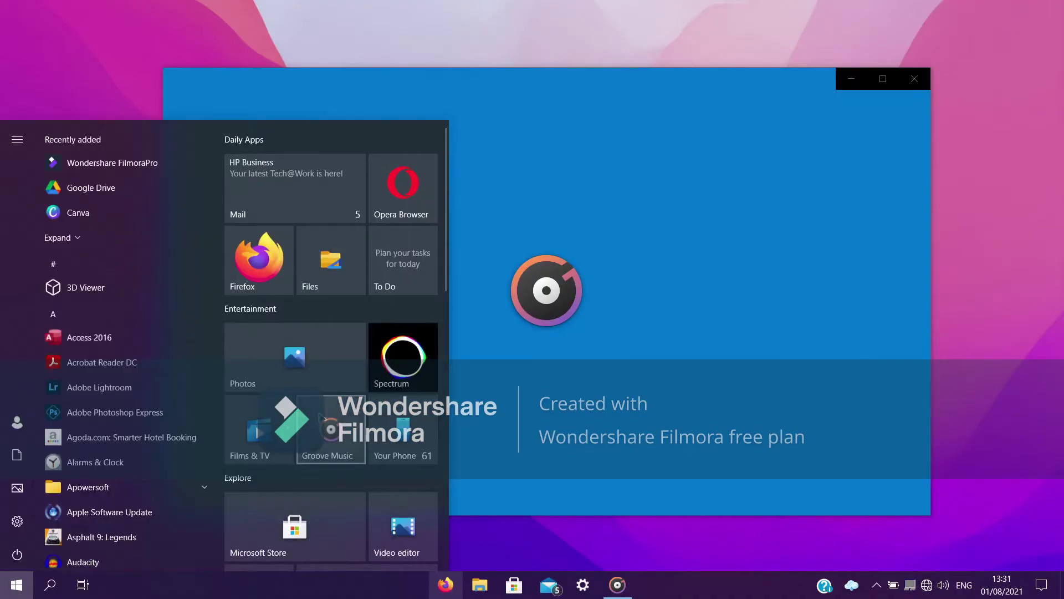
scroll(421, 341, down, 3)
scroll(421, 341, up, 3)
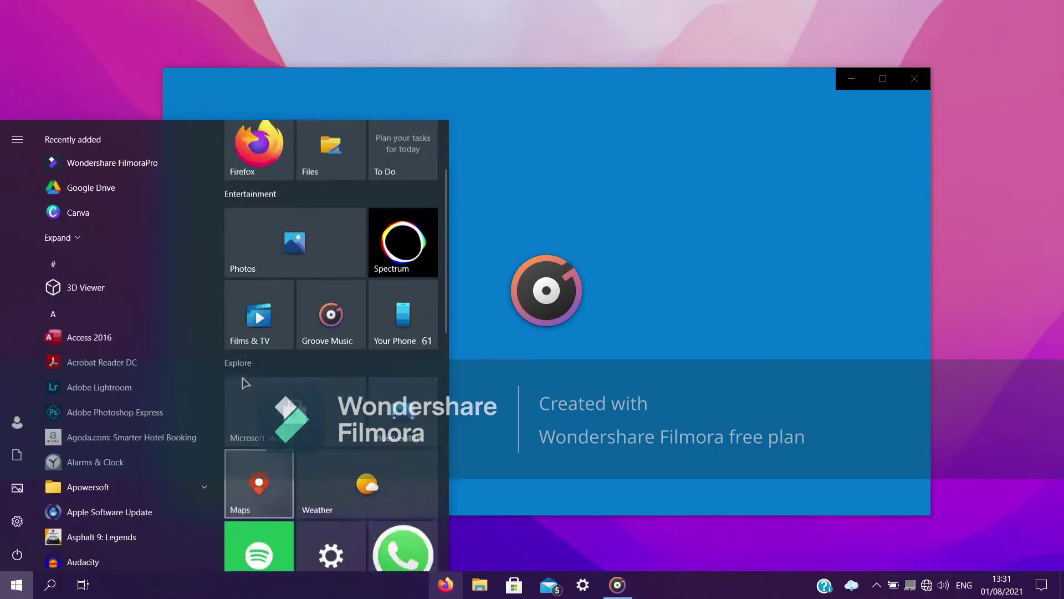
click(617, 584)
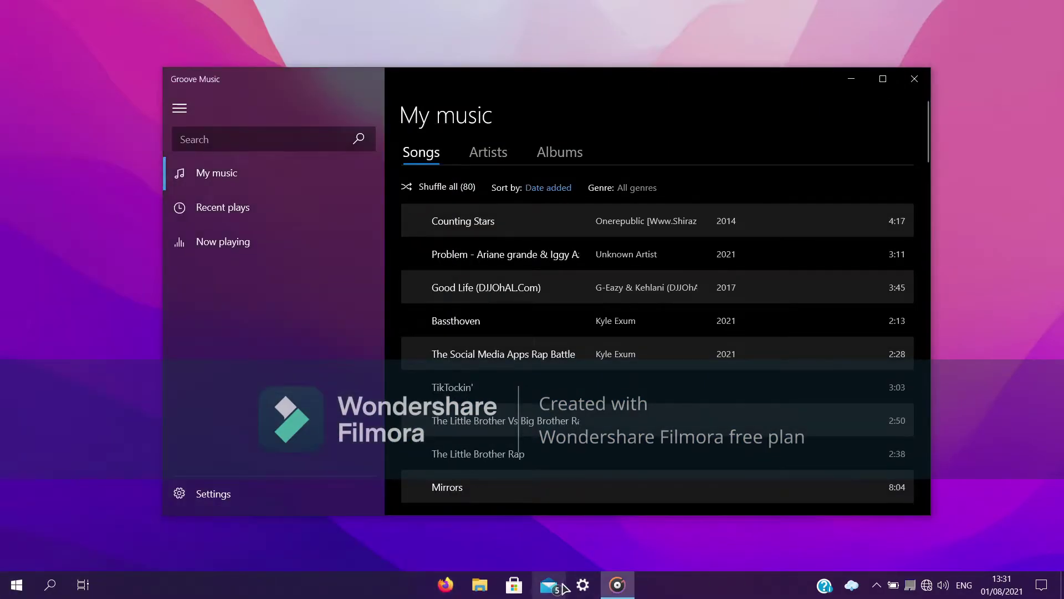
click(583, 584)
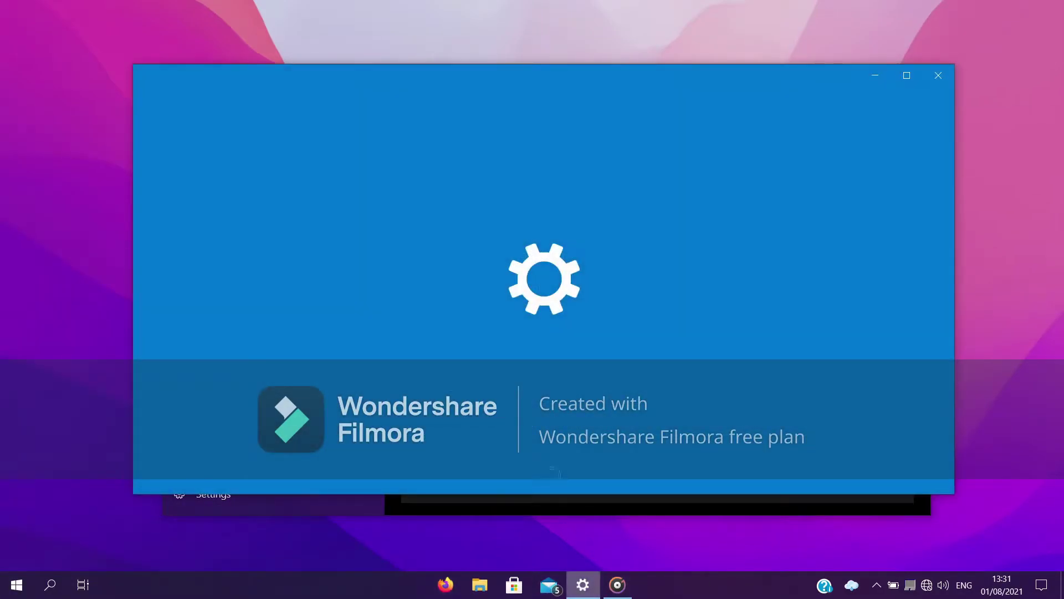
drag(615, 81, 505, 72)
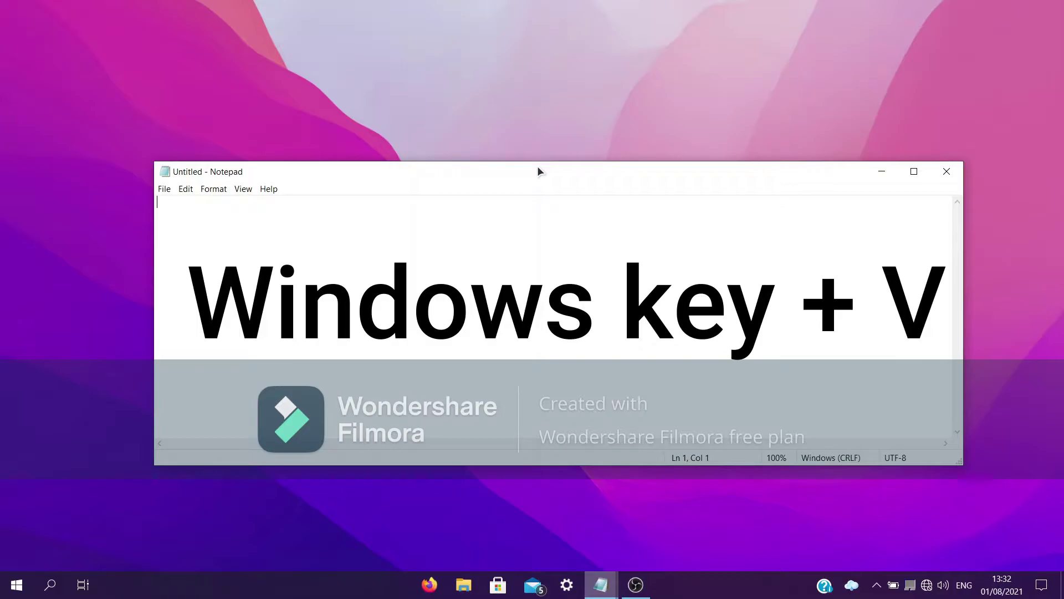
Paste the "Use 3rd party tools like Raimenter and Taskbar X" entry from the clipboard history into the empty Notepad document
key(super+v)
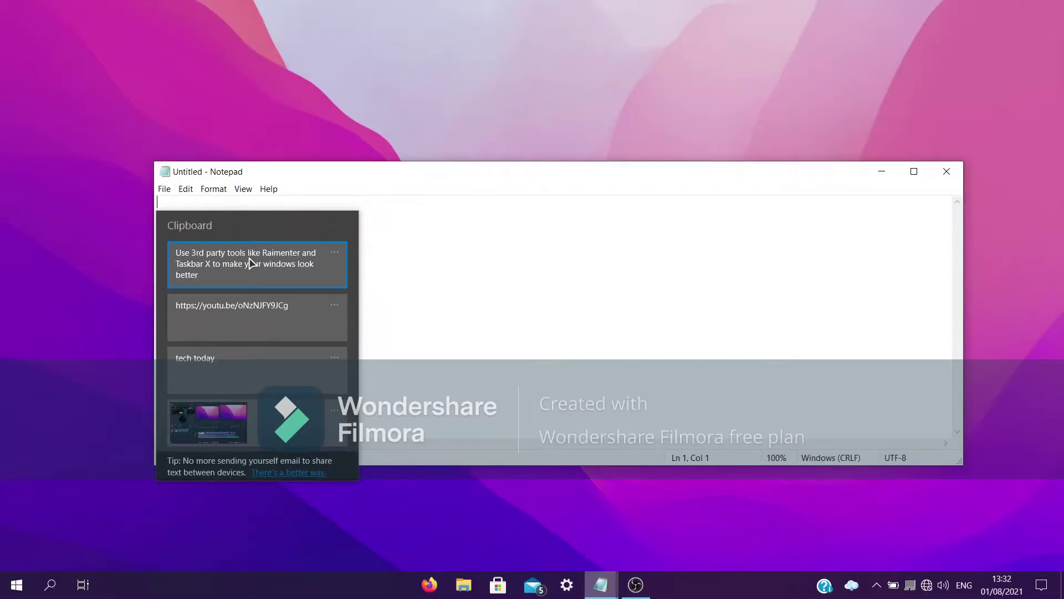
click(250, 263)
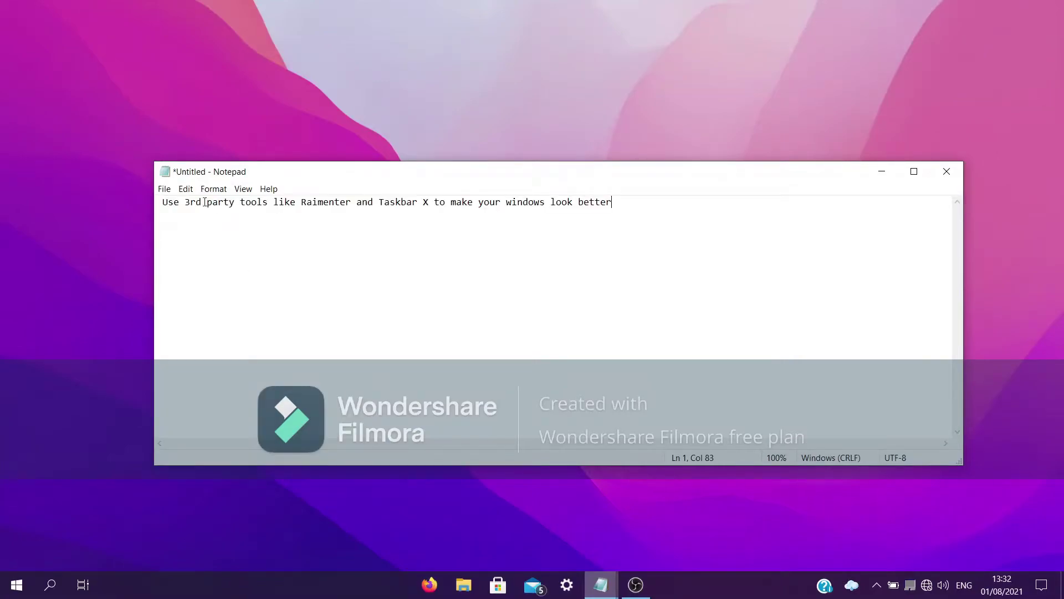
Add a second line reading "Recording using OBS" to the note and copy that line
key(Return)
drag(264, 211, 145, 236)
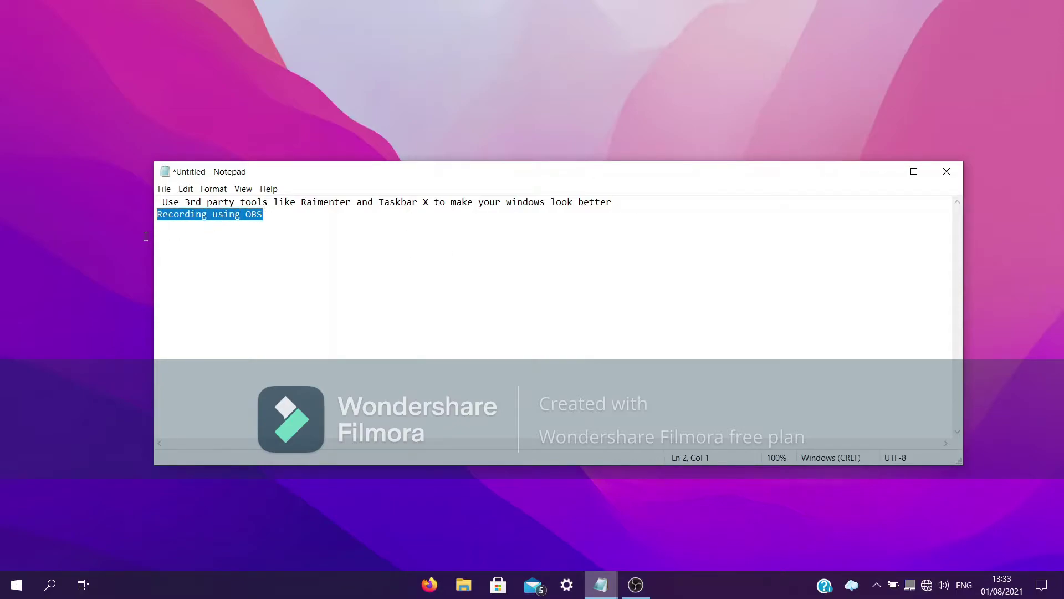
right_click(168, 215)
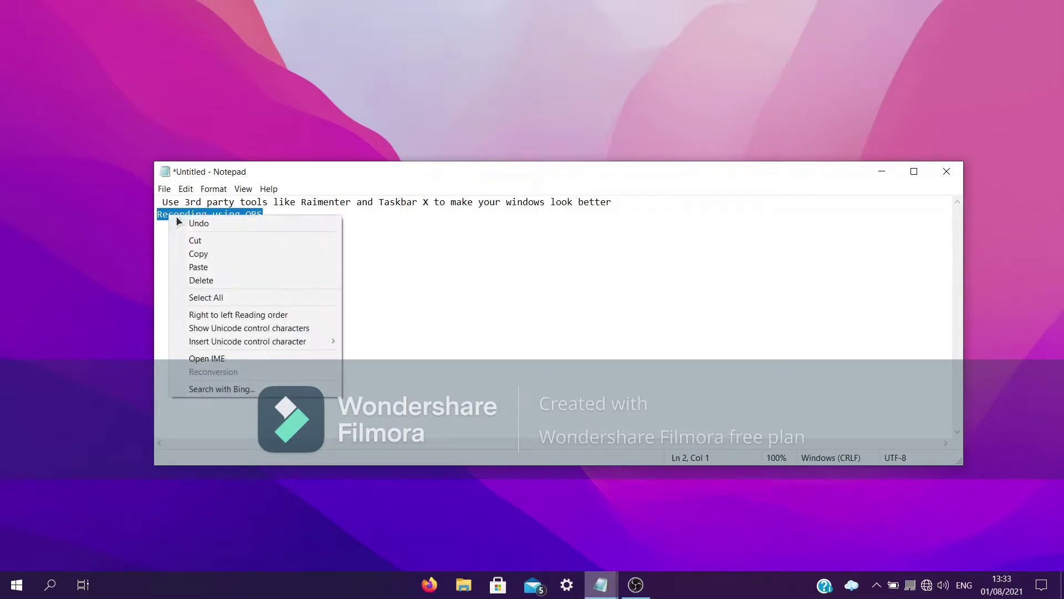
click(227, 253)
Paste "Recording using OBS" from the clipboard history on a new line below the second line
click(282, 218)
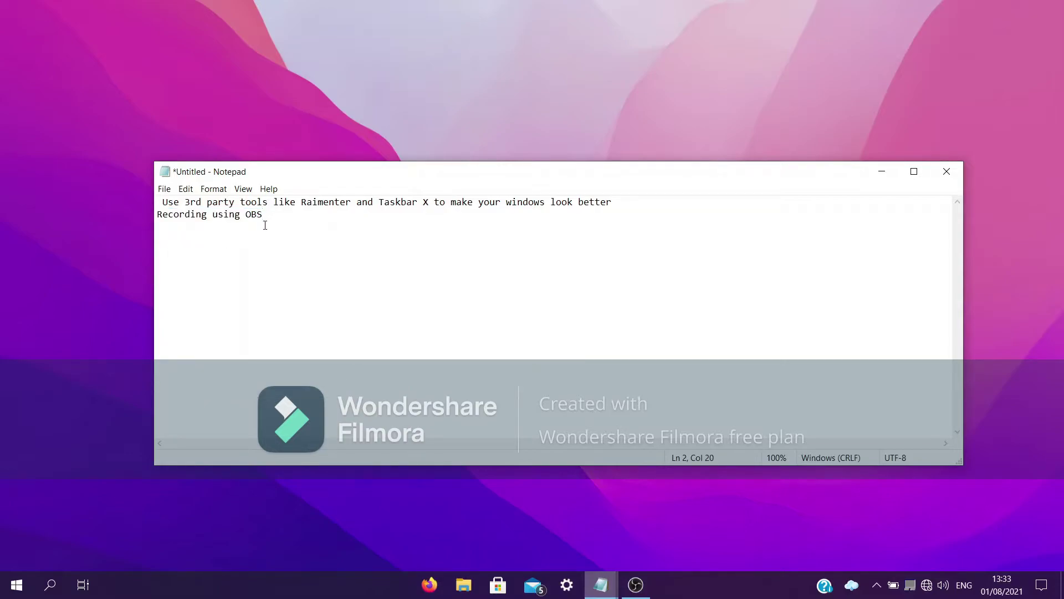
key(super+v)
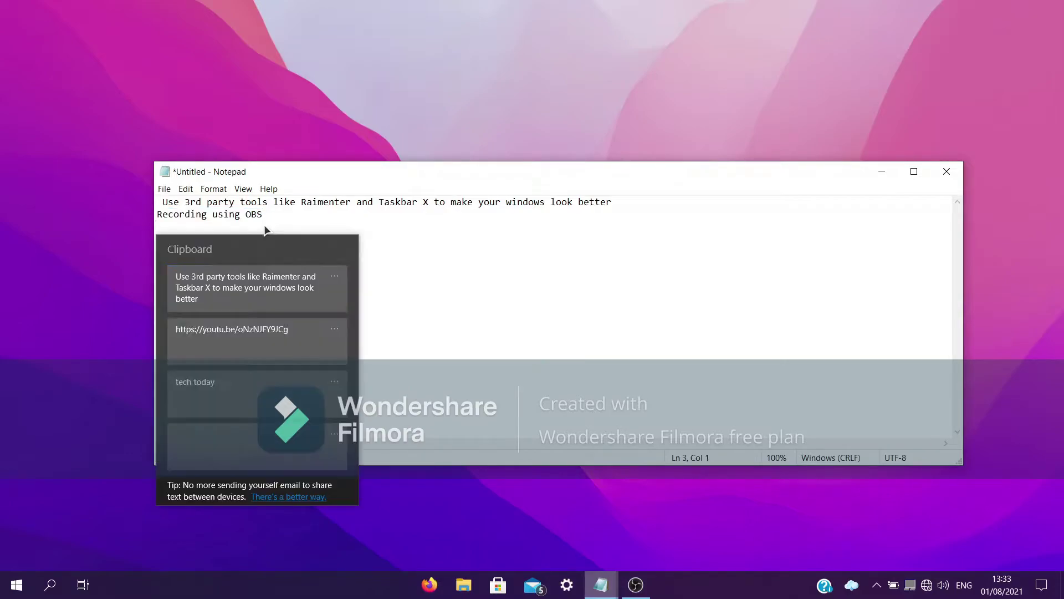
click(269, 300)
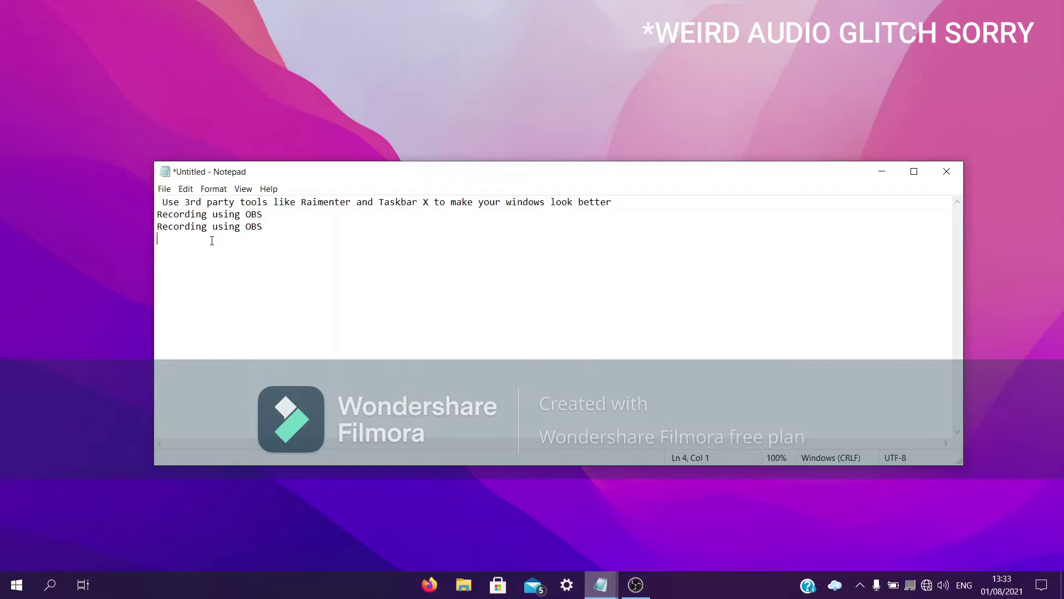
Show the delete, pin and clear options for the YouTube link in the clipboard history, and dismiss them along with the history
key(super+v)
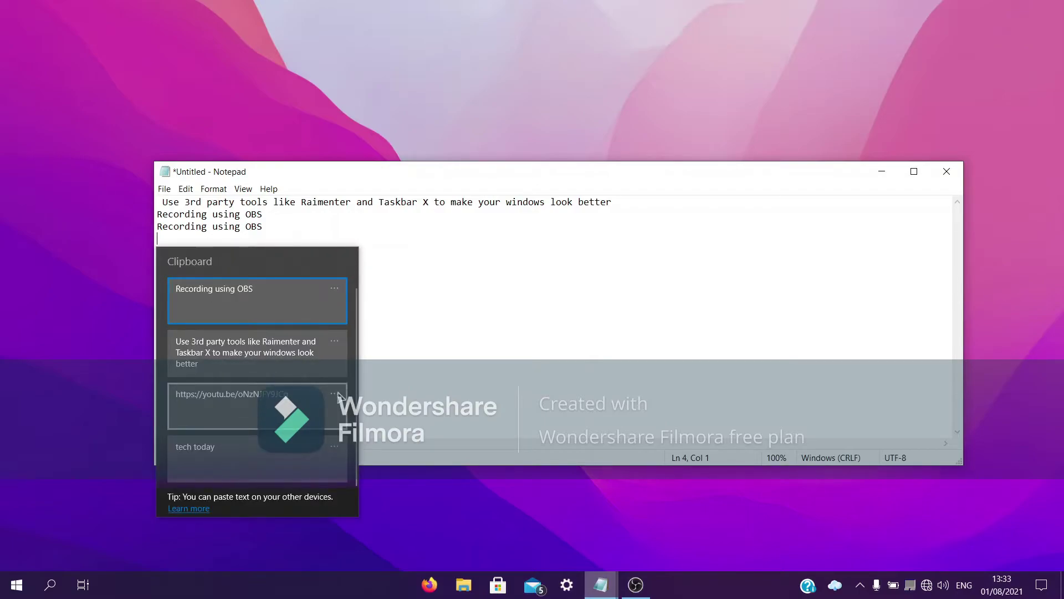
click(334, 394)
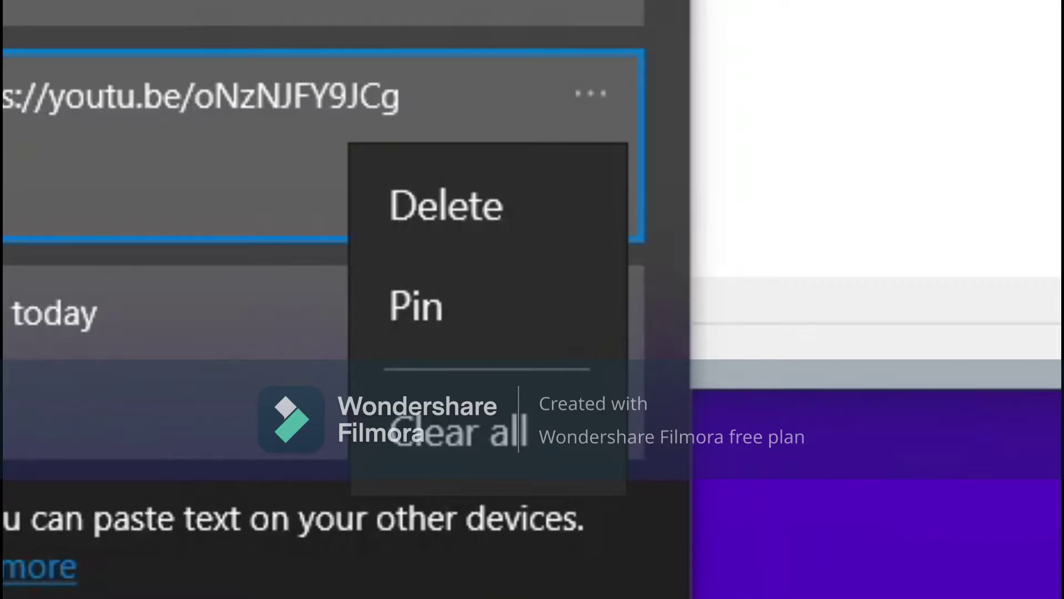
click(506, 60)
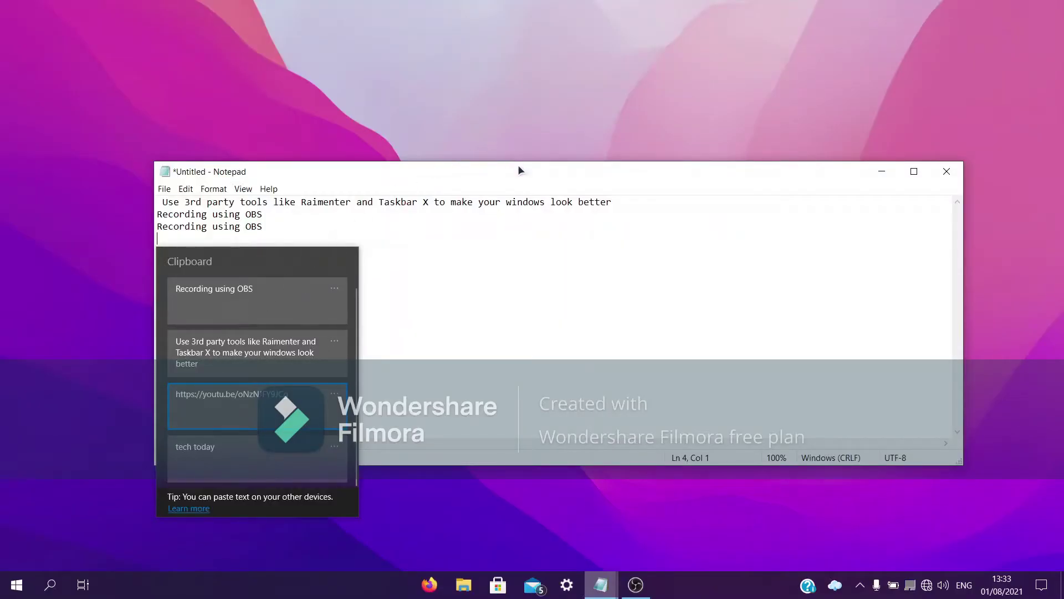
click(472, 344)
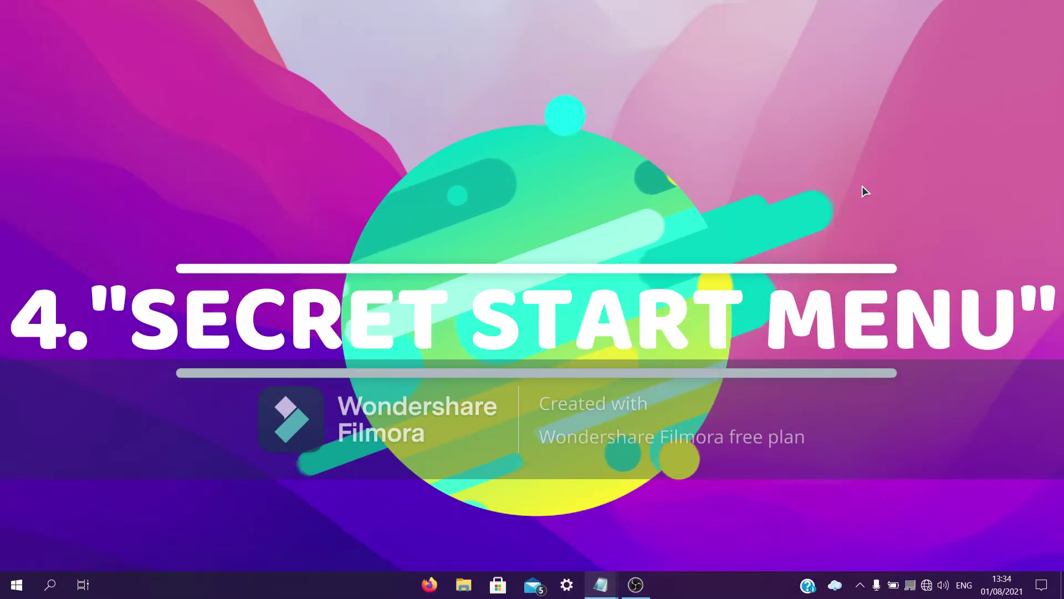
Open the hidden Start quick-link menu, review its system shortcuts, and close it
key(super+x)
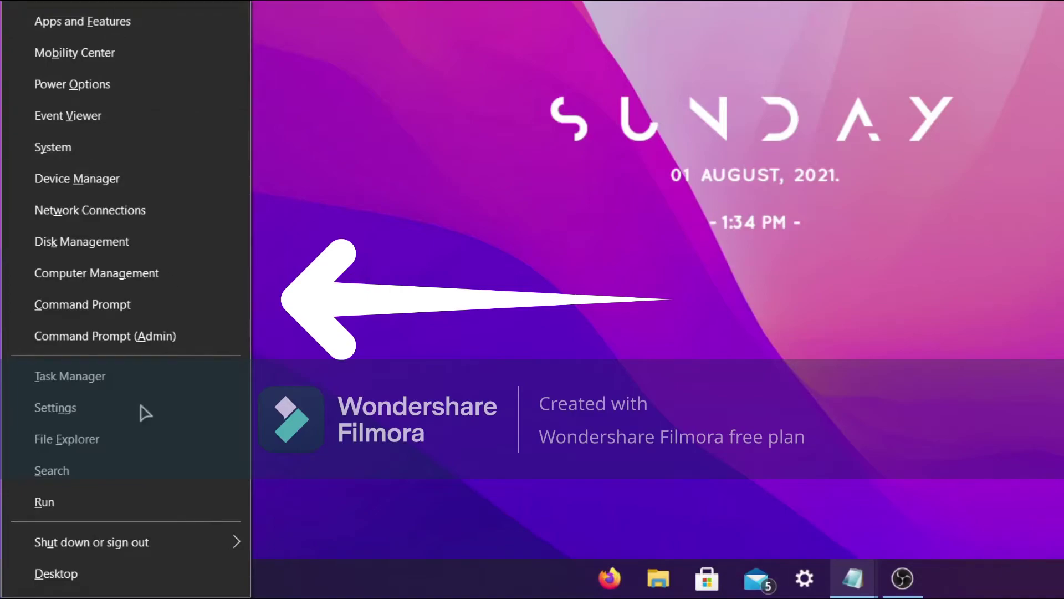
mouse_move(113, 538)
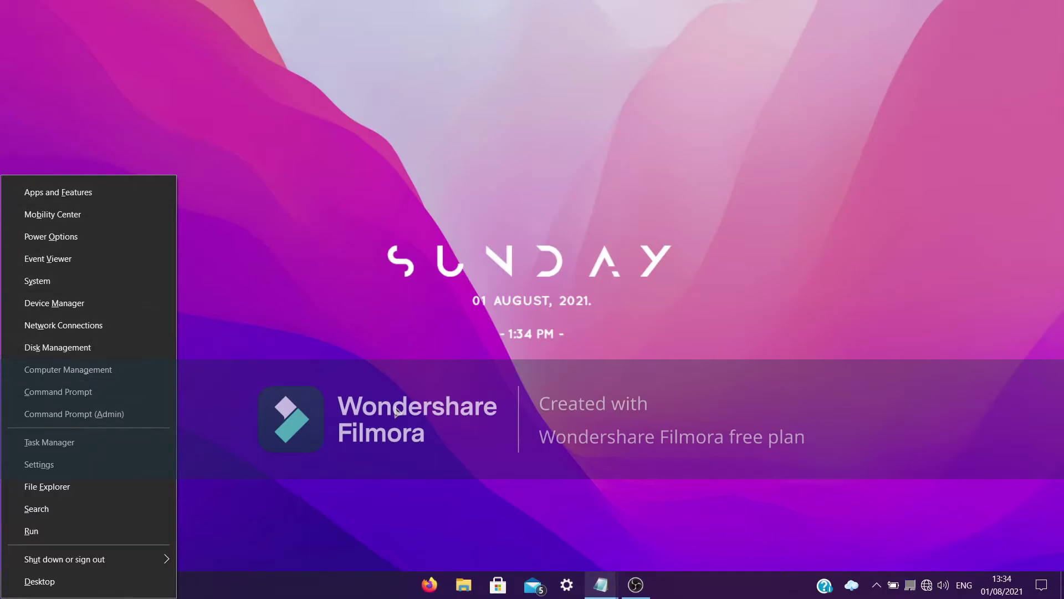
click(281, 311)
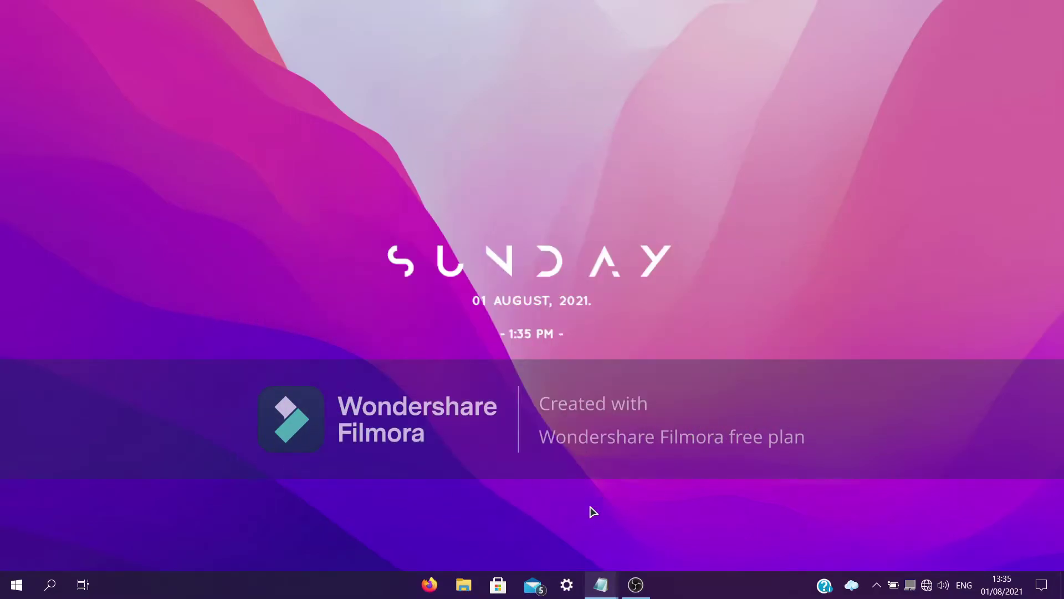
Find the screen snipping option in Settings by searching "snip", and toggle "Use the PrtScn button to open screen snipping" off and back on
click(566, 585)
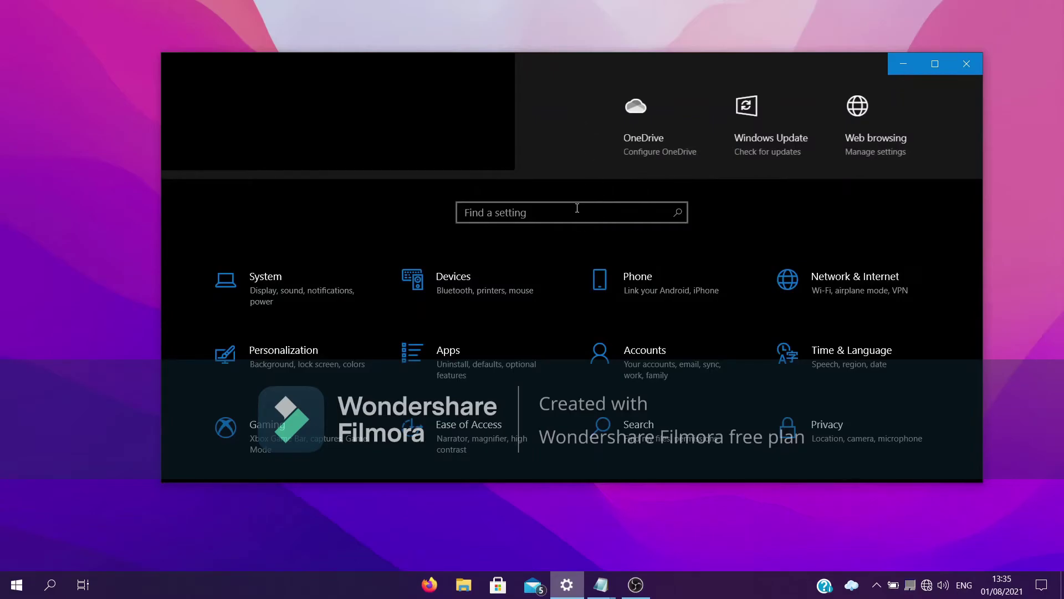
click(571, 210)
text(snap)
key(Escape)
text(snip)
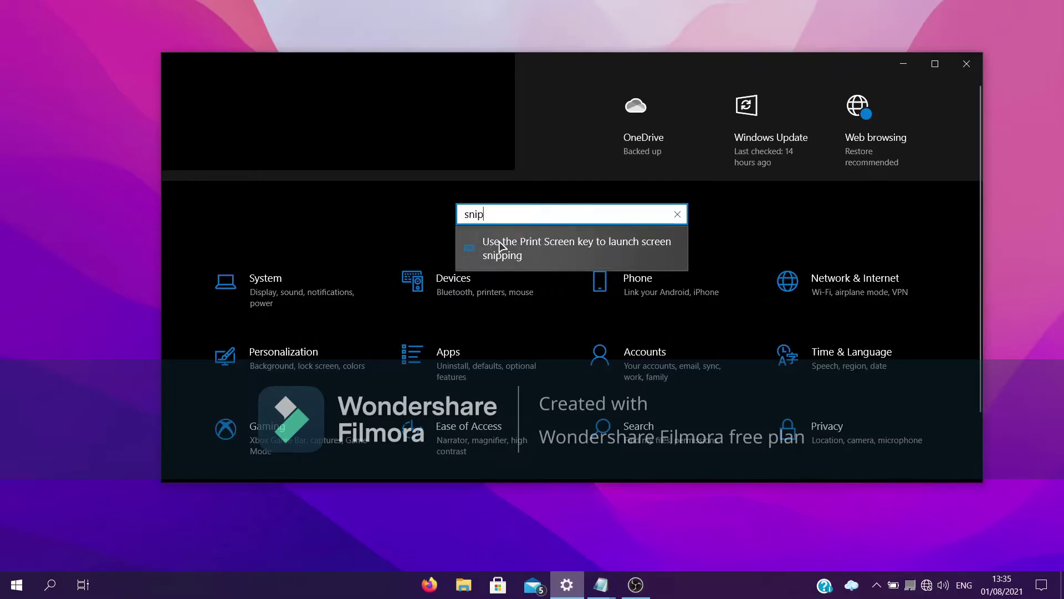
click(613, 255)
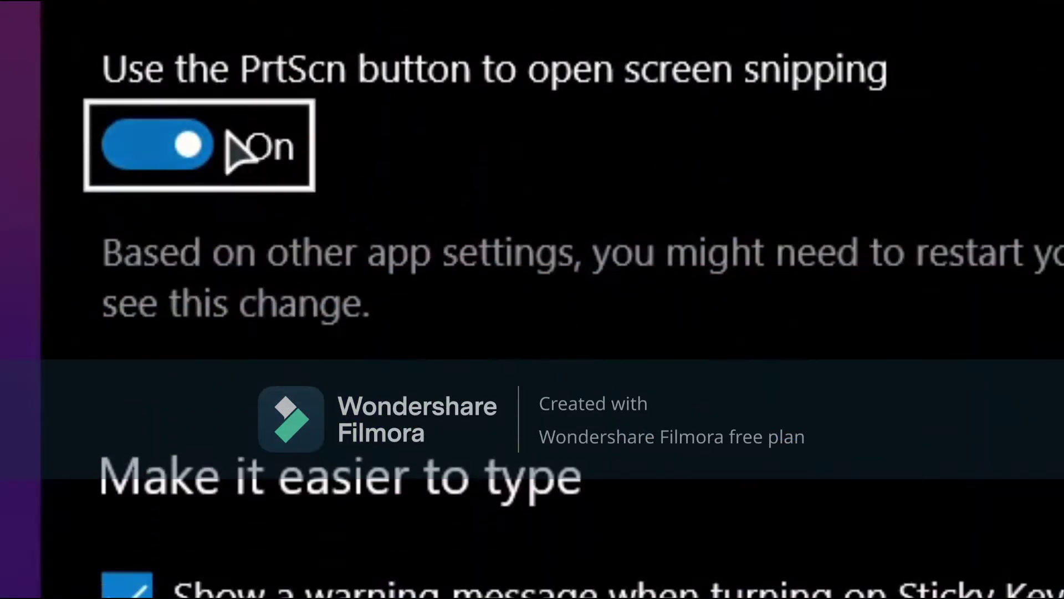
click(420, 458)
click(420, 458)
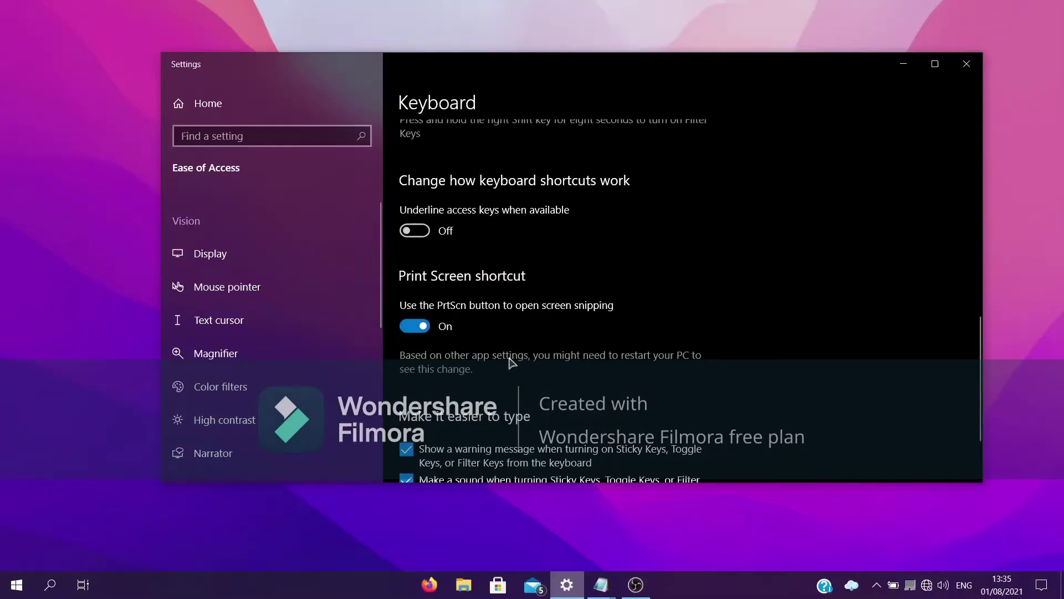
Capture a rectangular snip of the whole Settings window using the Print Screen shortcut, and minimize Settings
key(Print)
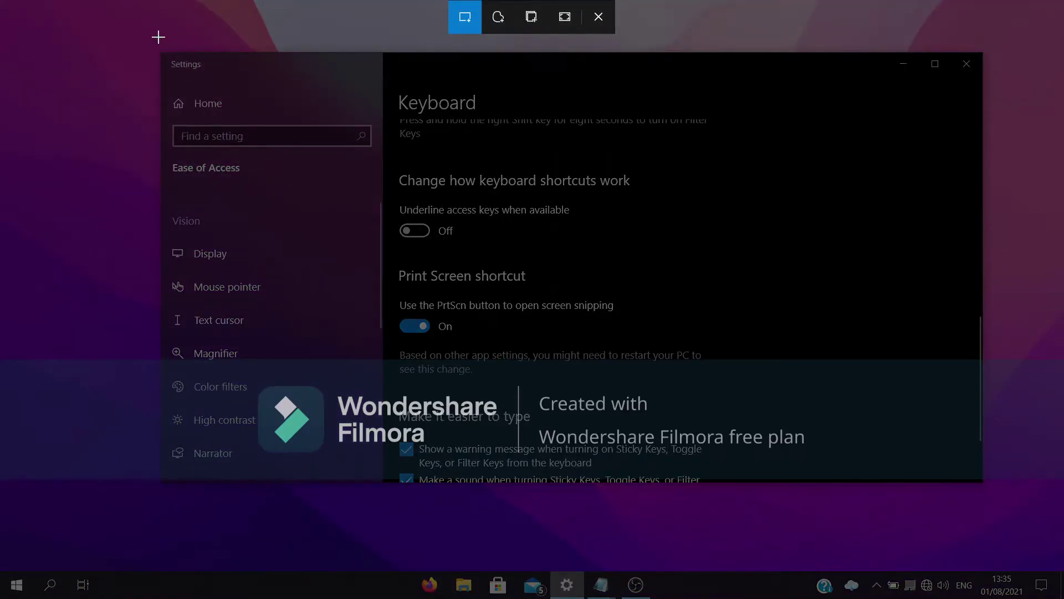
drag(160, 51, 994, 484)
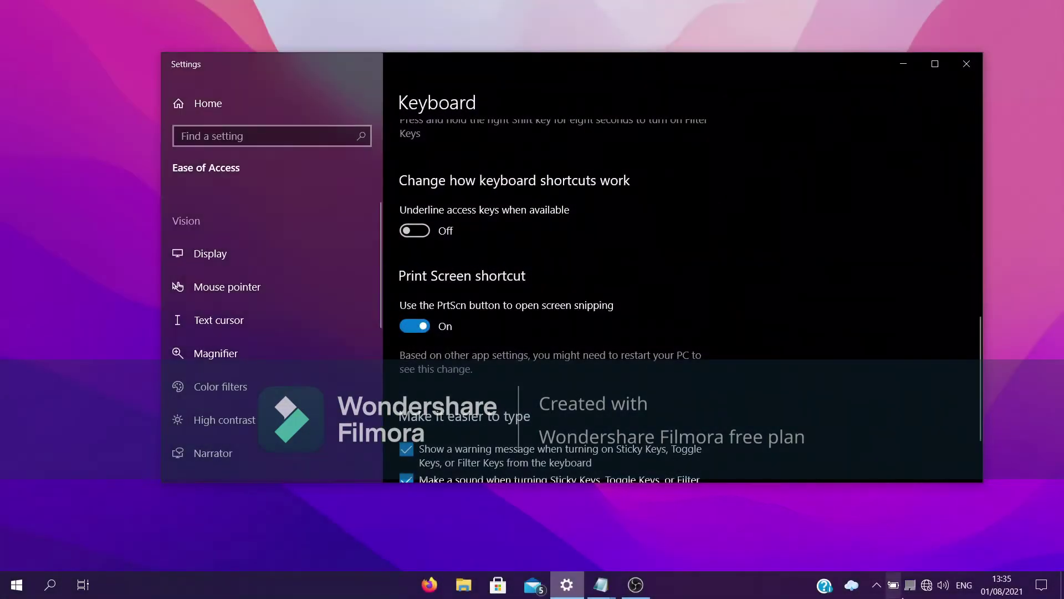
click(904, 66)
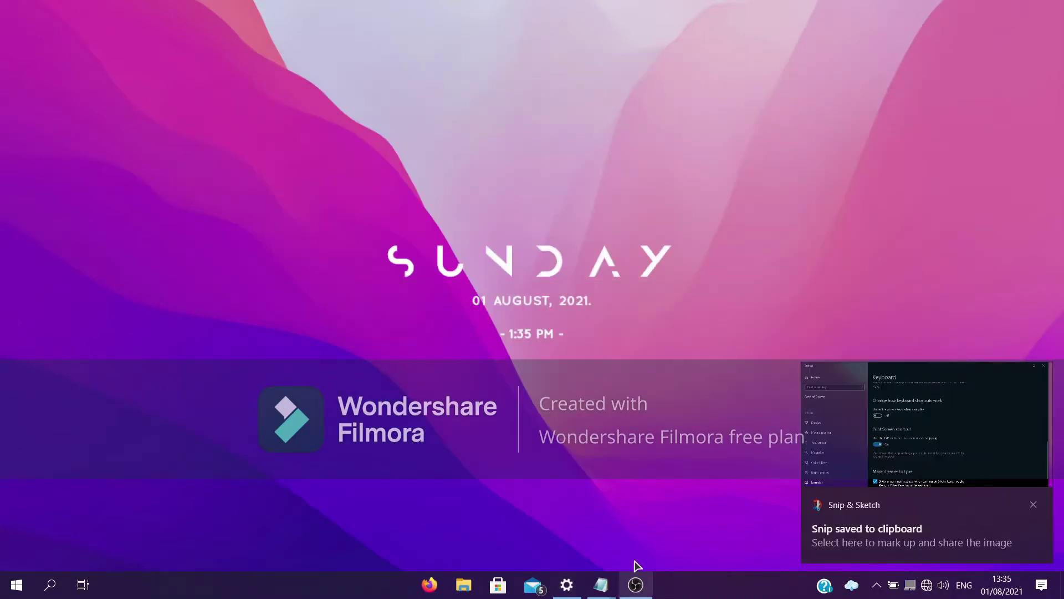
Copy the snip in Snip & Sketch and try to paste it from the clipboard history into the Notepad document
click(950, 475)
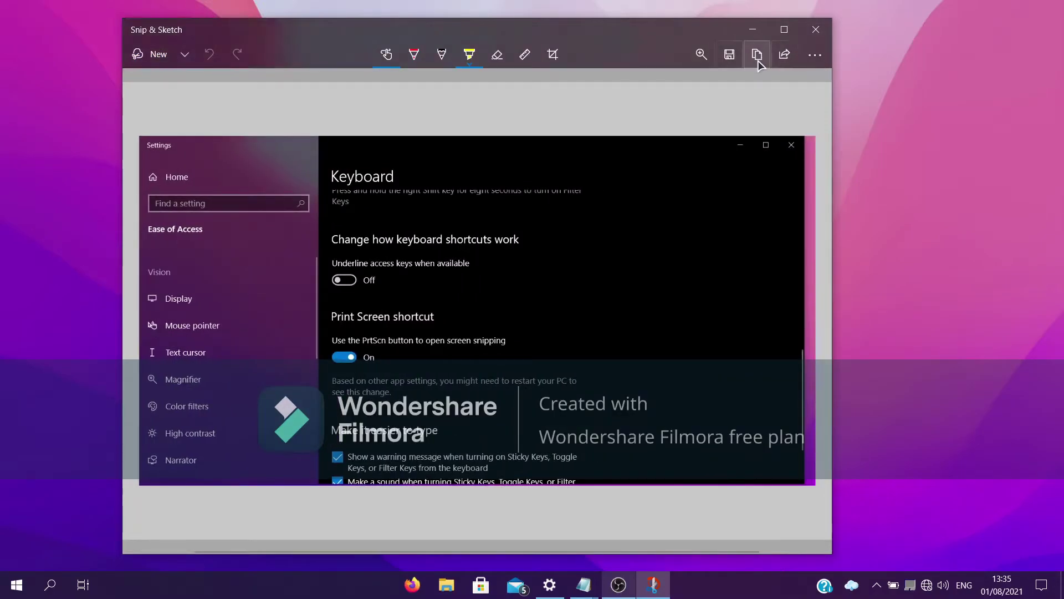
click(758, 60)
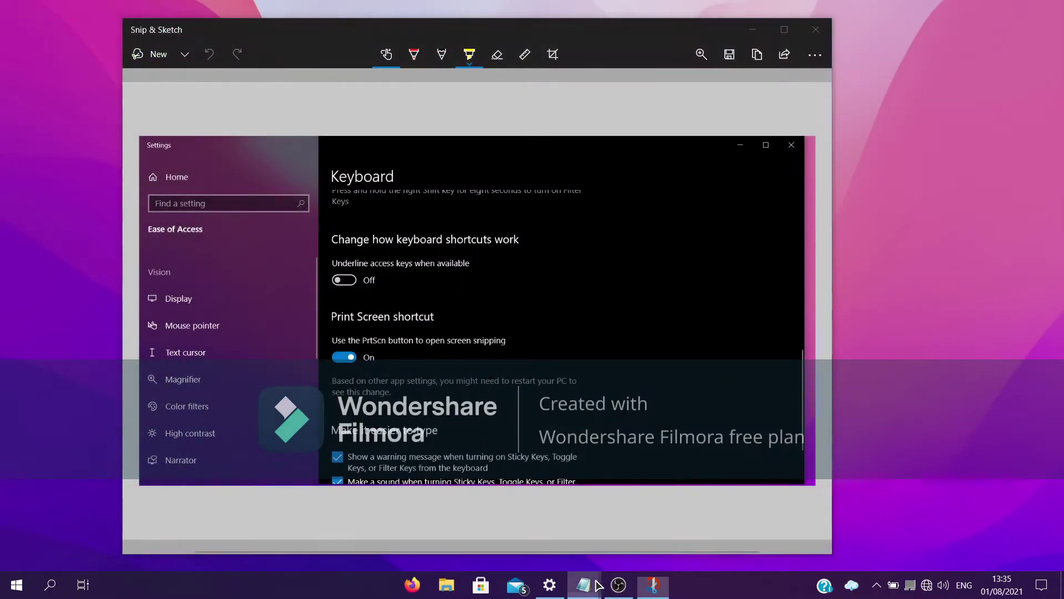
mouse_move(587, 582)
click(643, 526)
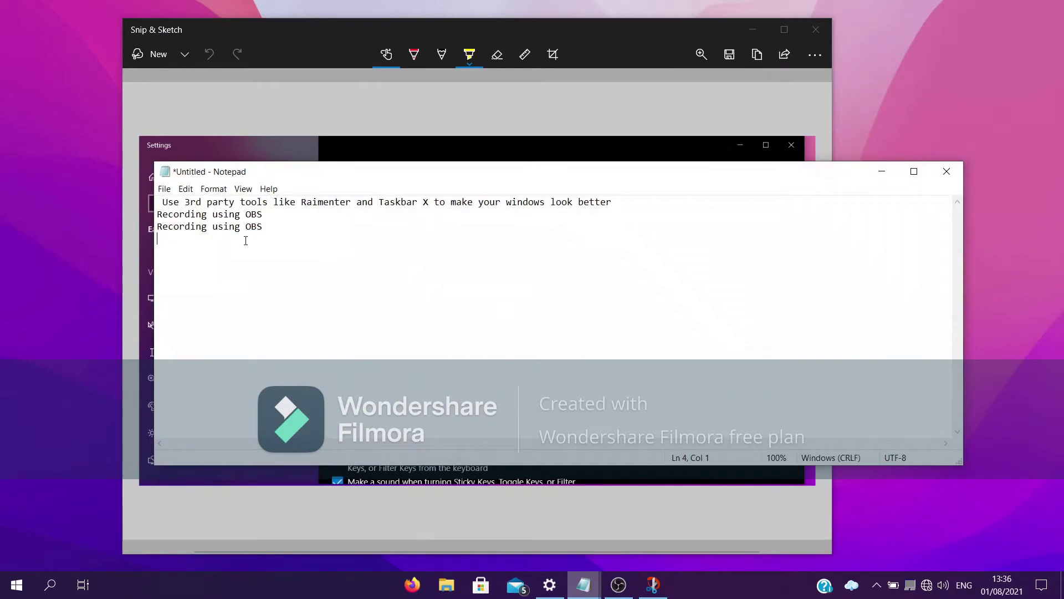
key(super+v)
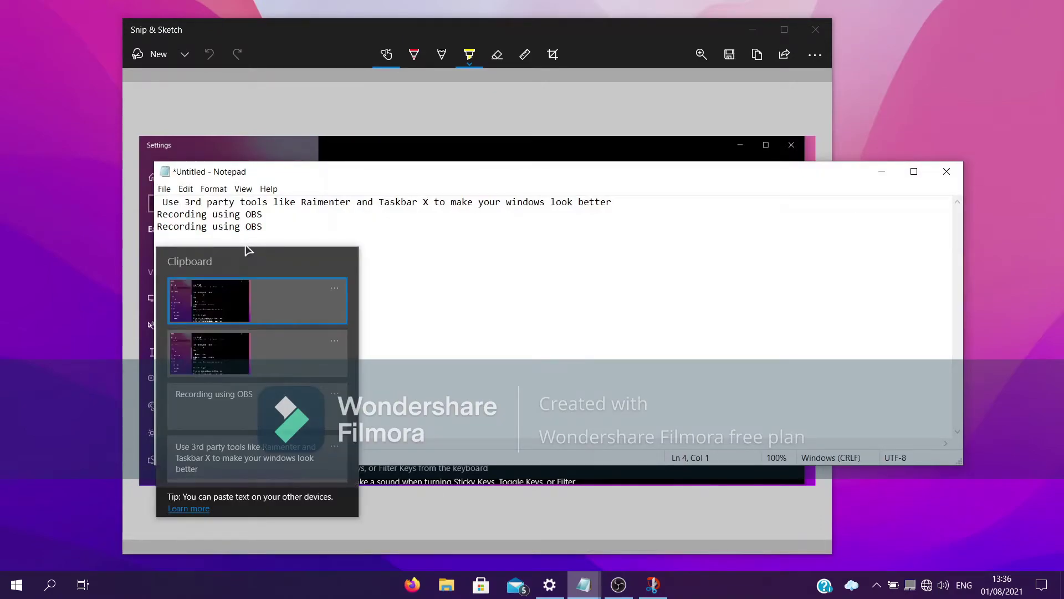
click(274, 303)
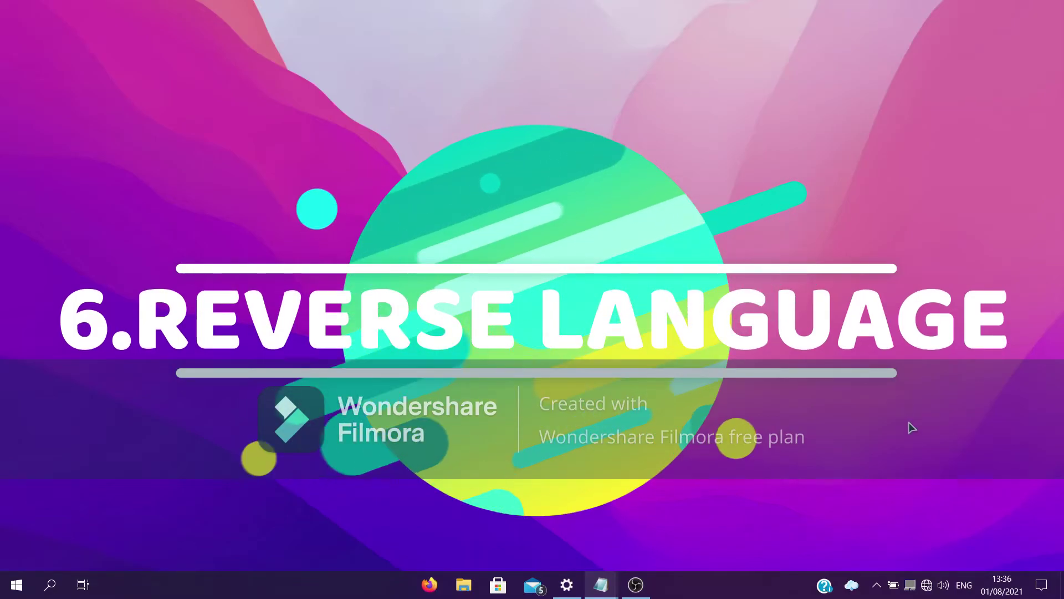
Cycle forward through the installed keyboard languages in the input language switcher
key(super+space)
key(super+space)
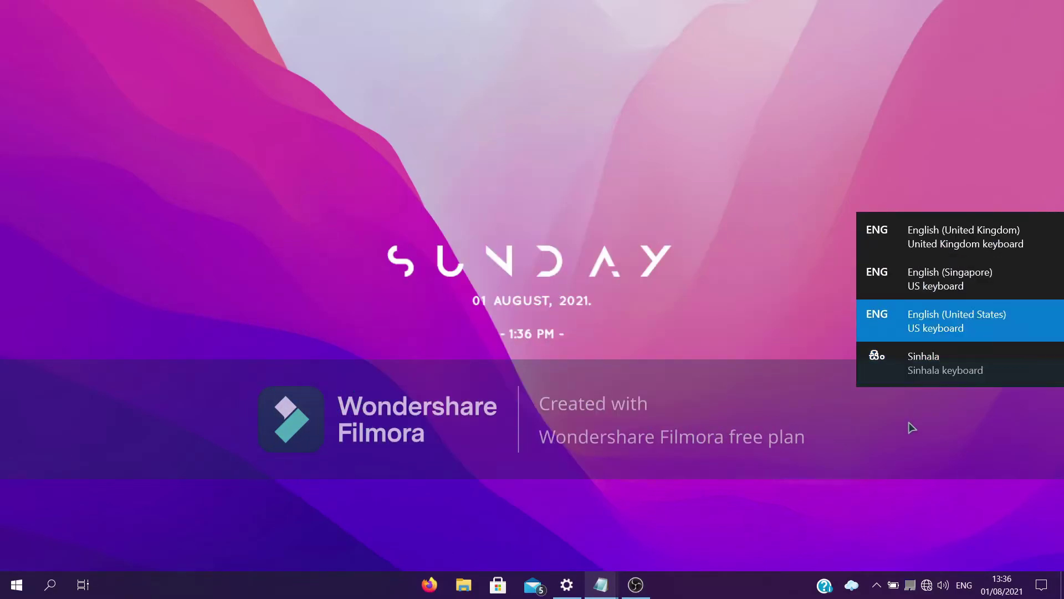
key(super+space)
key(super+space)
key(super+space)
key(super+space)
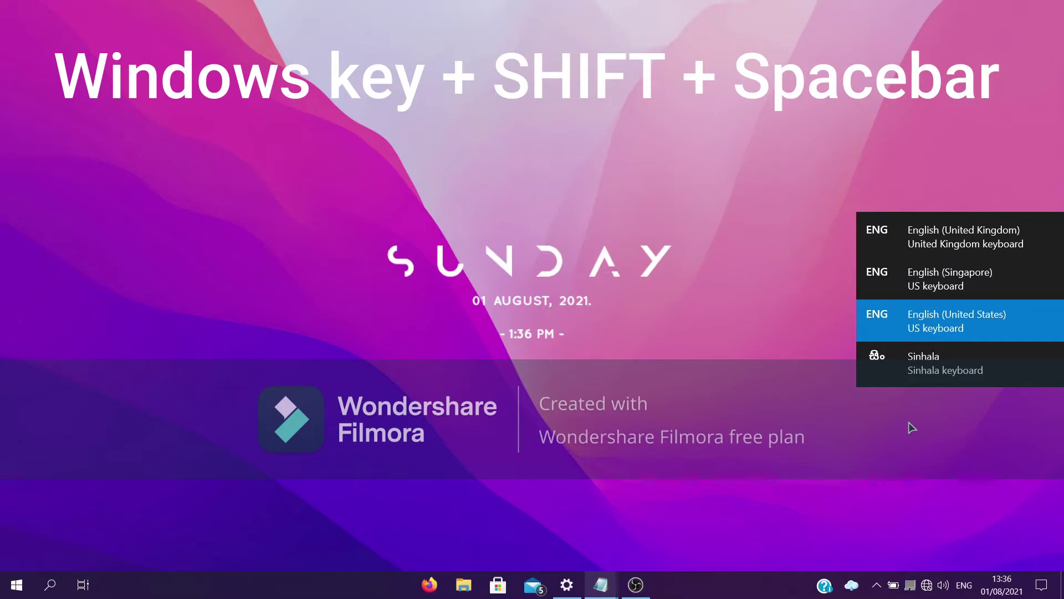
Cycle through the installed keyboard languages in reverse order with the input language switcher
key(super+shift+space)
key(super+shift+space)
key(super+shift+space)
key(super+shift+space)
key(super+shift+space)
key(super+shift+space)
key(super+shift+space)
key(super+shift+space)
key(super+shift+space)
key(super+shift+space)
key(super+shift+space)
key(super+shift+space)
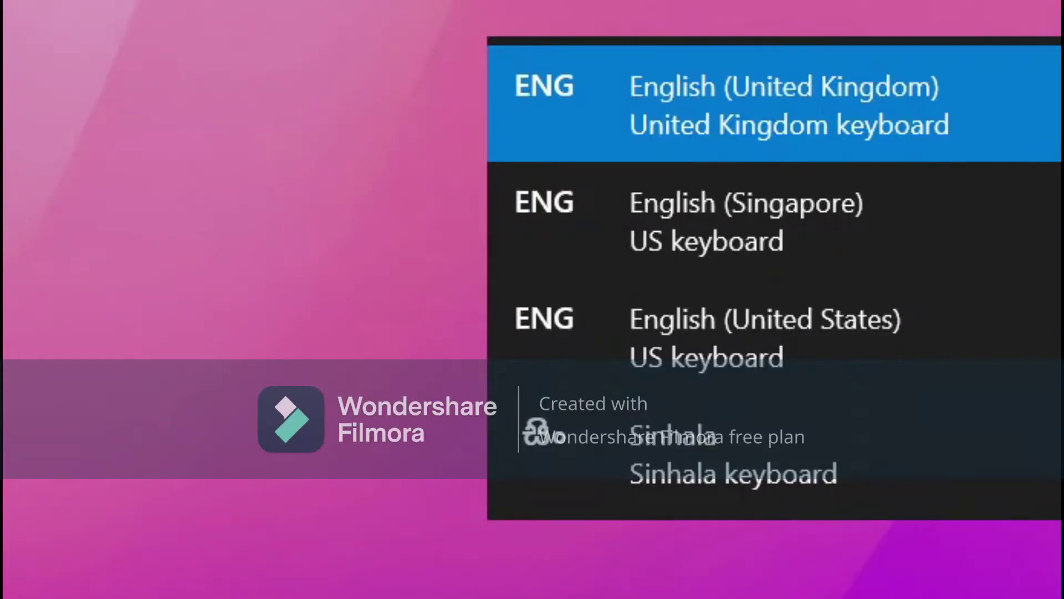
Cycle repeatedly forward through the English (United Kingdom, Singapore, United States) and Sinhala keyboards
key(super+space)
key(super+space)
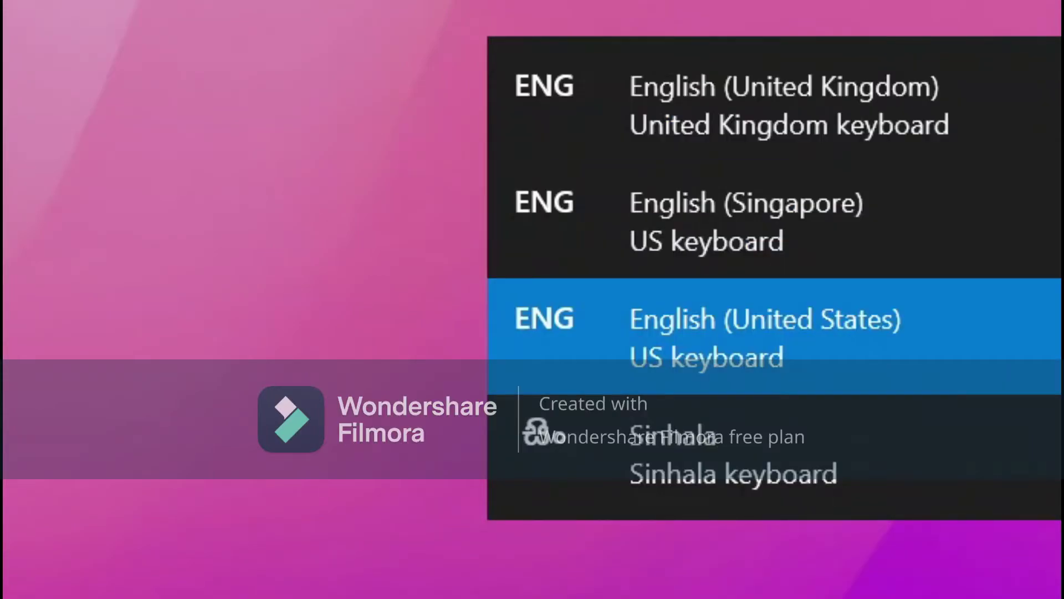
key(super+space)
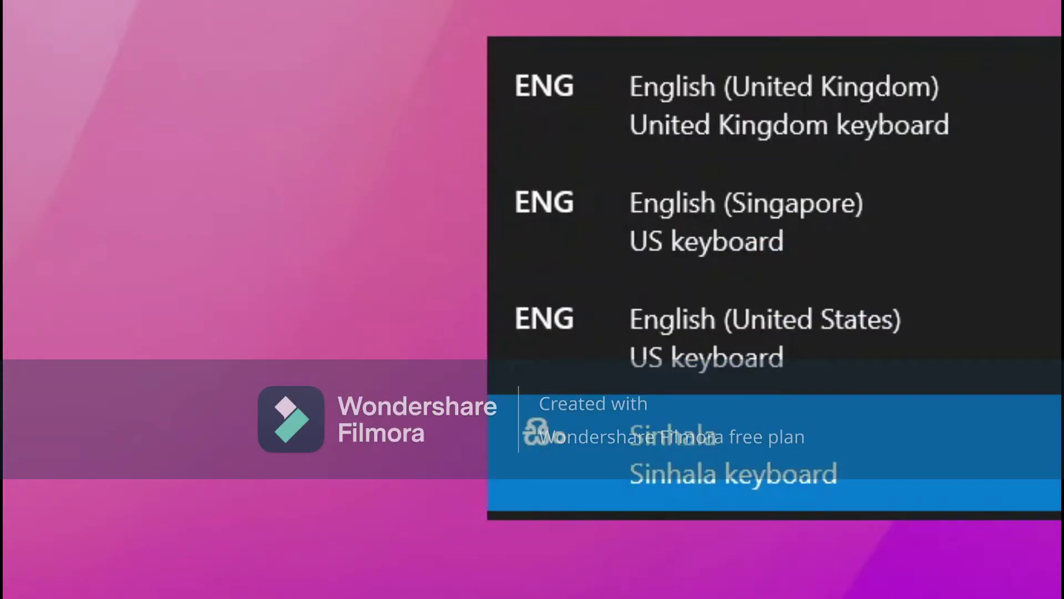
key(super+space)
key(super+space)
key(super+space)
key(super+space)
key(super+space)
key(super+space)
key(super+space)
key(super+space)
key(super+space)
key(super+space)
key(super+space)
key(super+space)
key(super+space)
key(super+space)
key(super+space)
key(super+space)
key(super+space)
key(super+space)
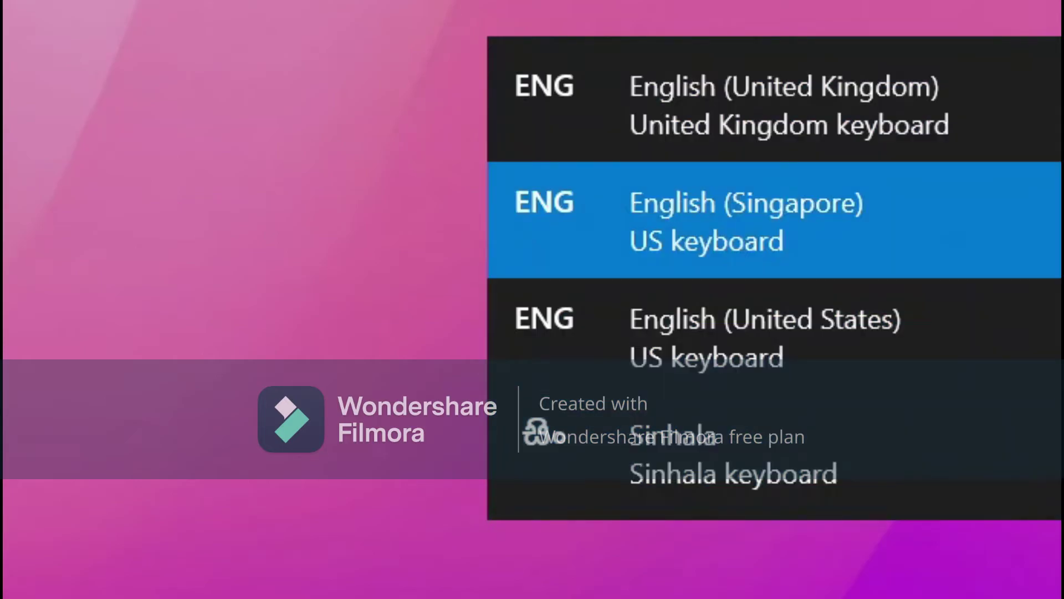
key(super+space)
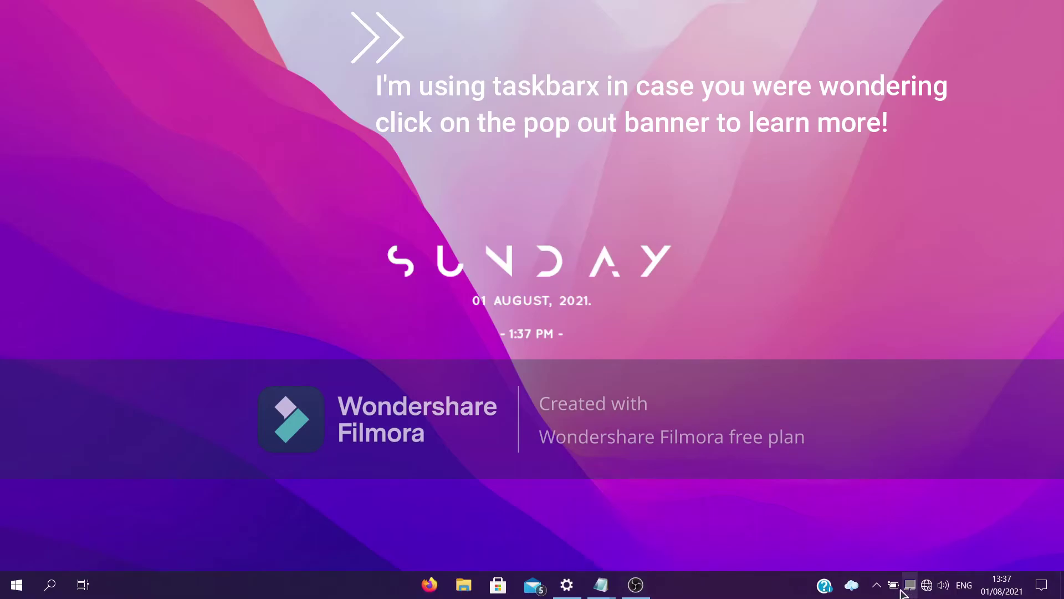
click(876, 584)
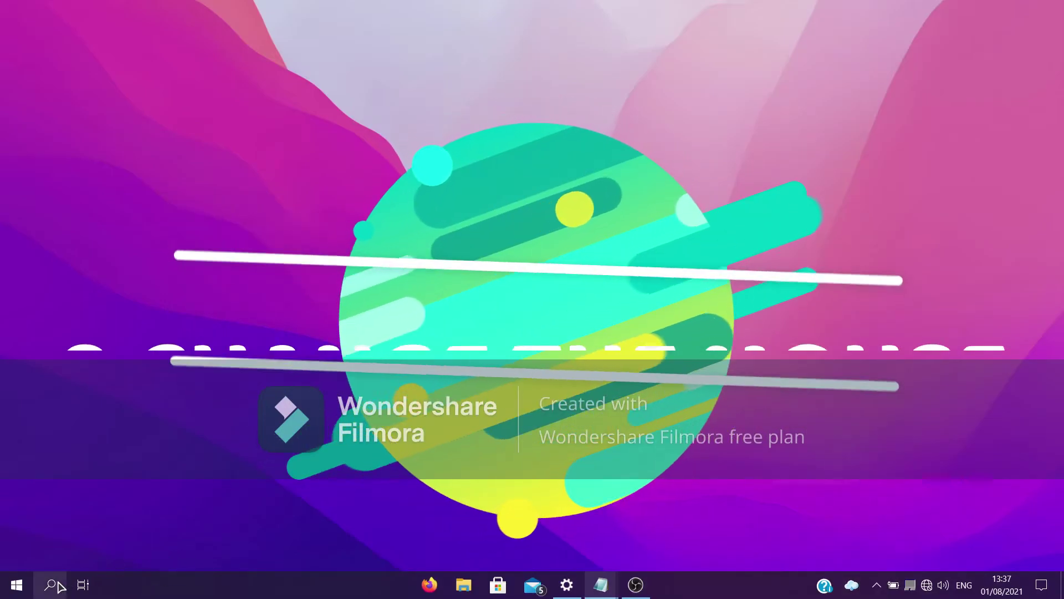
Search Windows for "mouse pointer" and open the pointer scheme settings in Mouse Properties
click(56, 585)
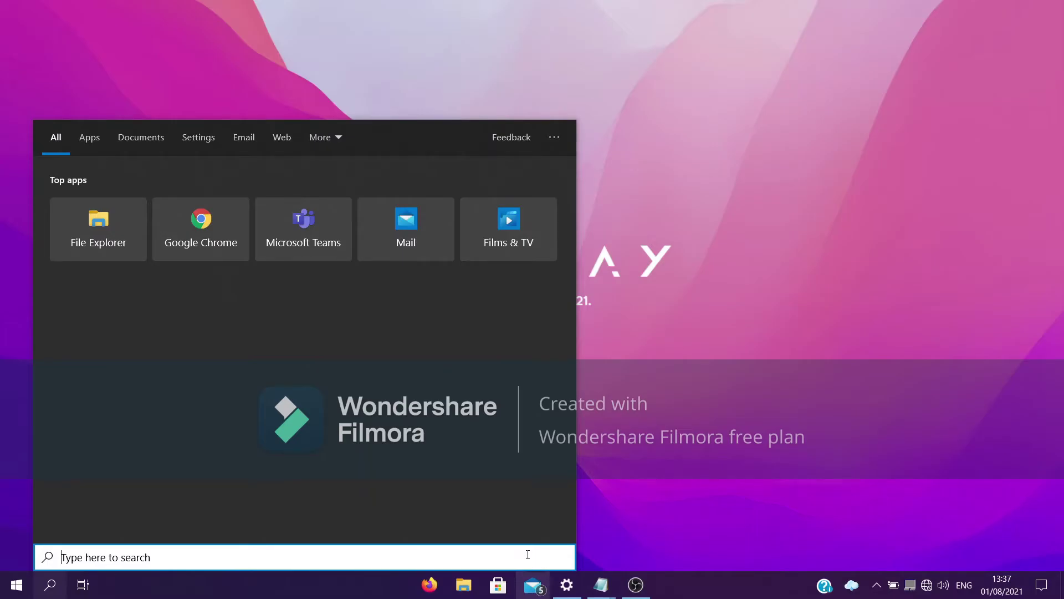
text(mouse pointer)
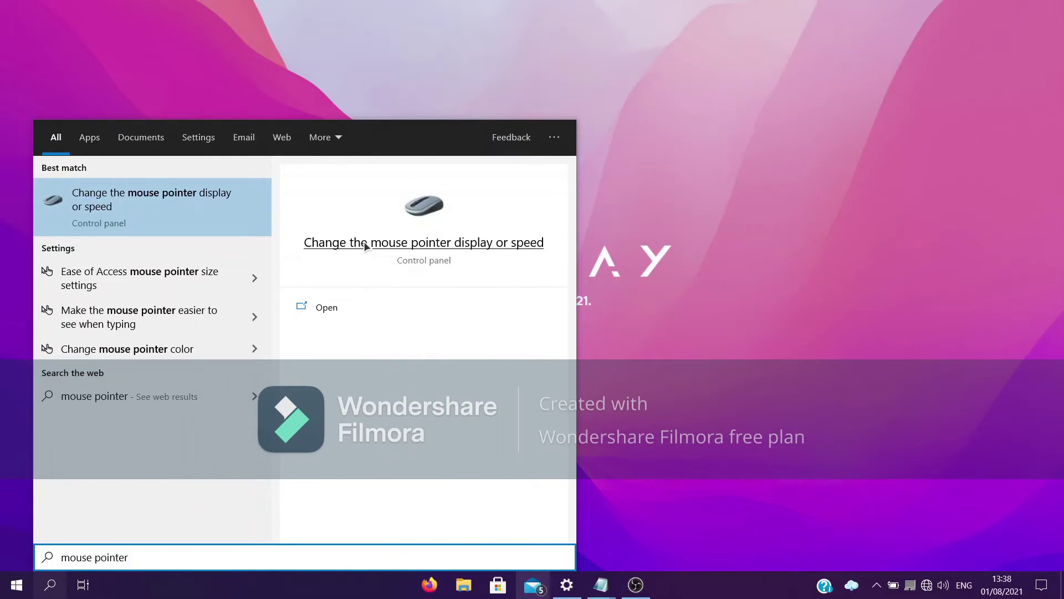
click(351, 311)
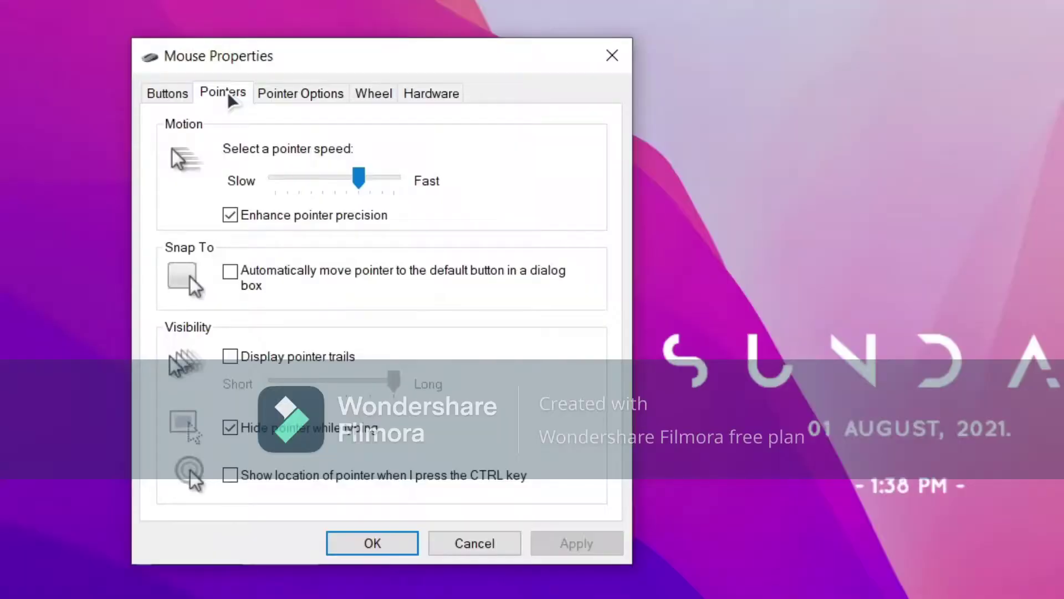
click(227, 94)
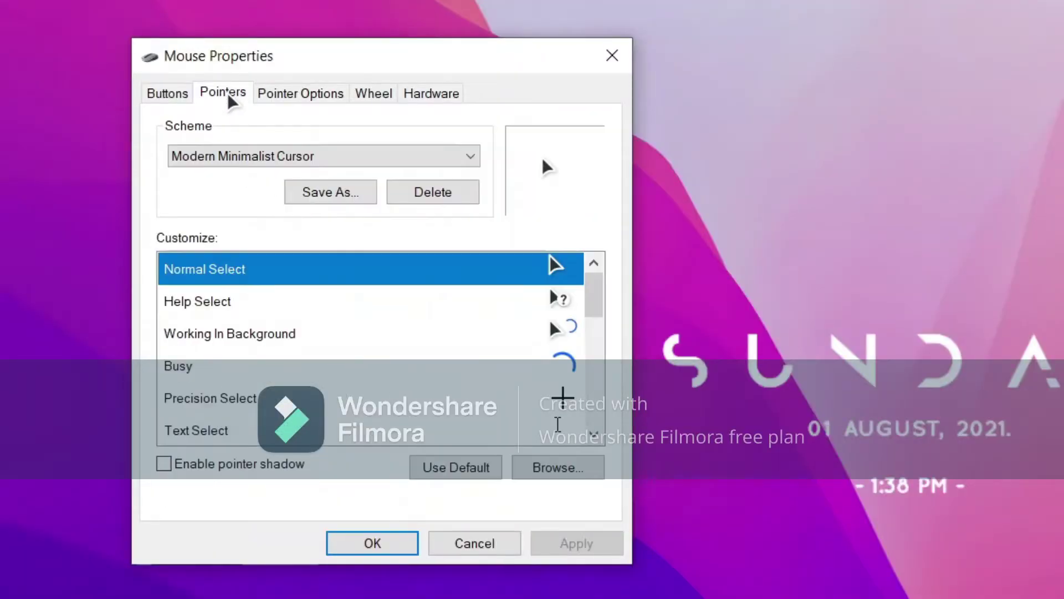
Preview the "macOS Cursor Set" and "windows deafult" pointer schemes, and close Mouse Properties without applying either one
click(355, 161)
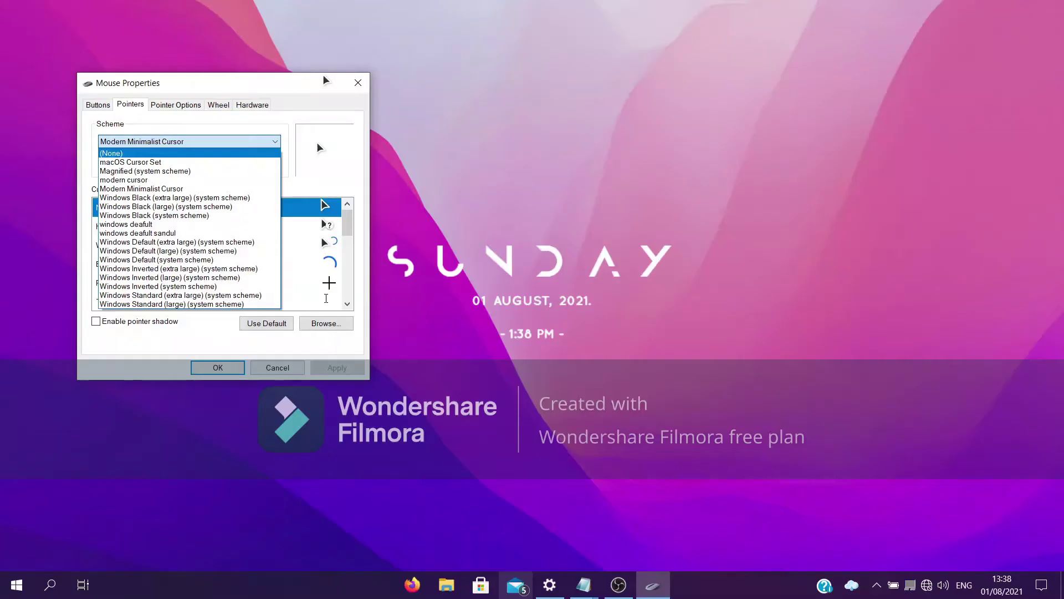
click(558, 45)
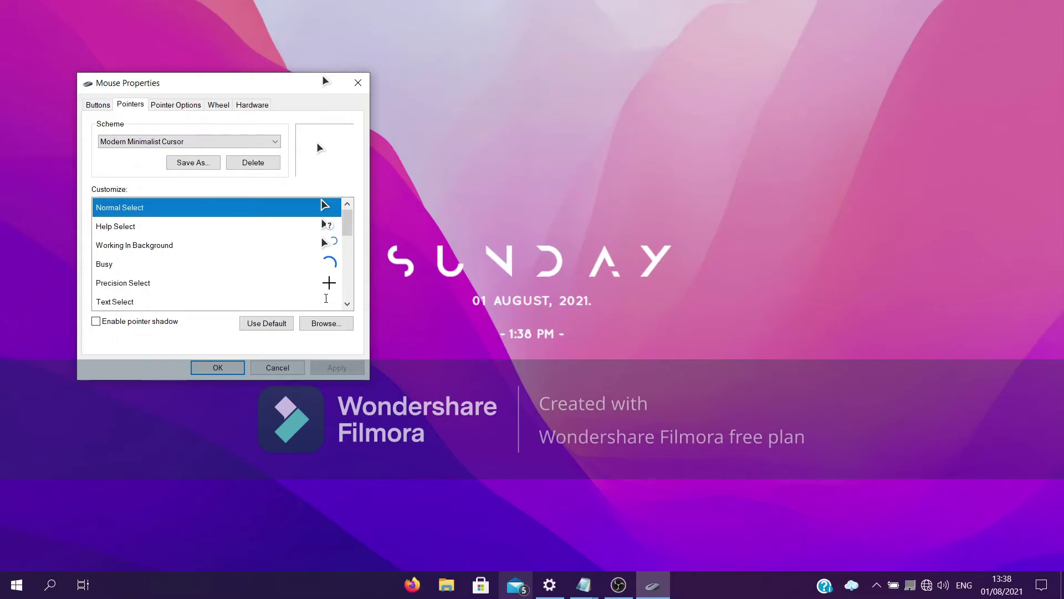
click(238, 143)
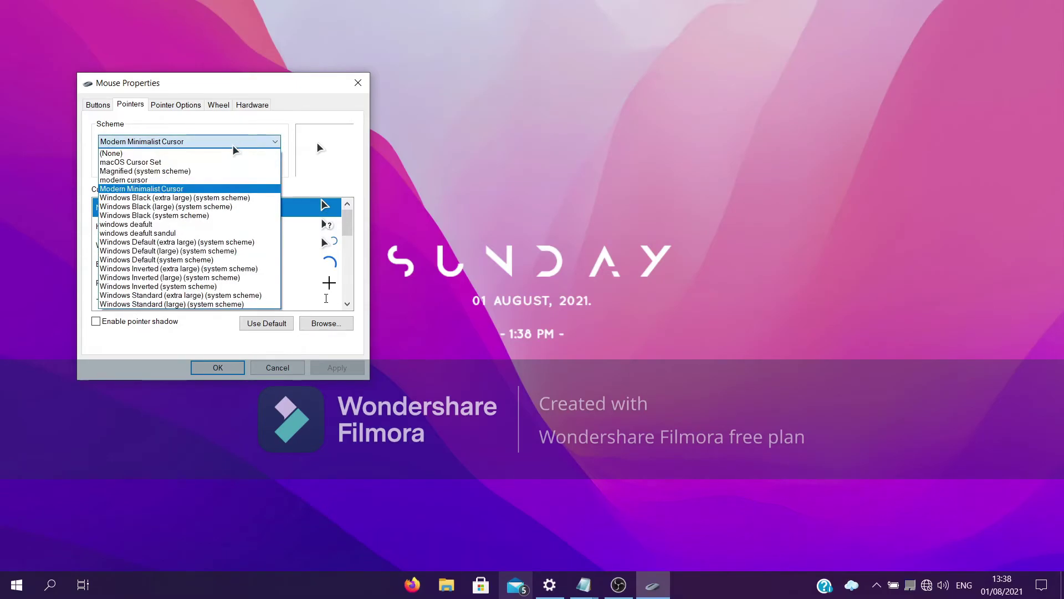
click(157, 161)
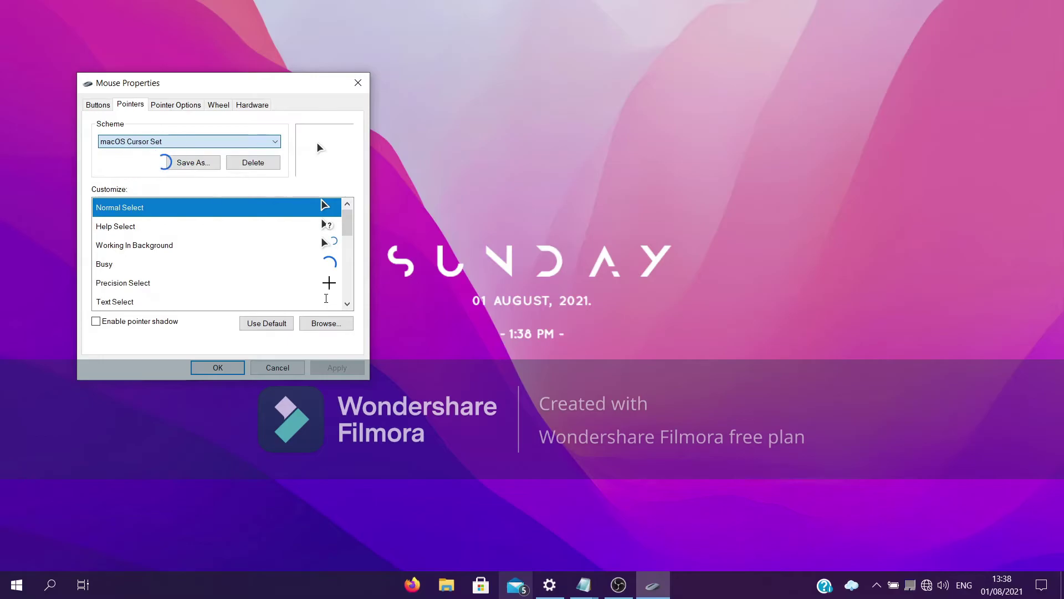
click(227, 148)
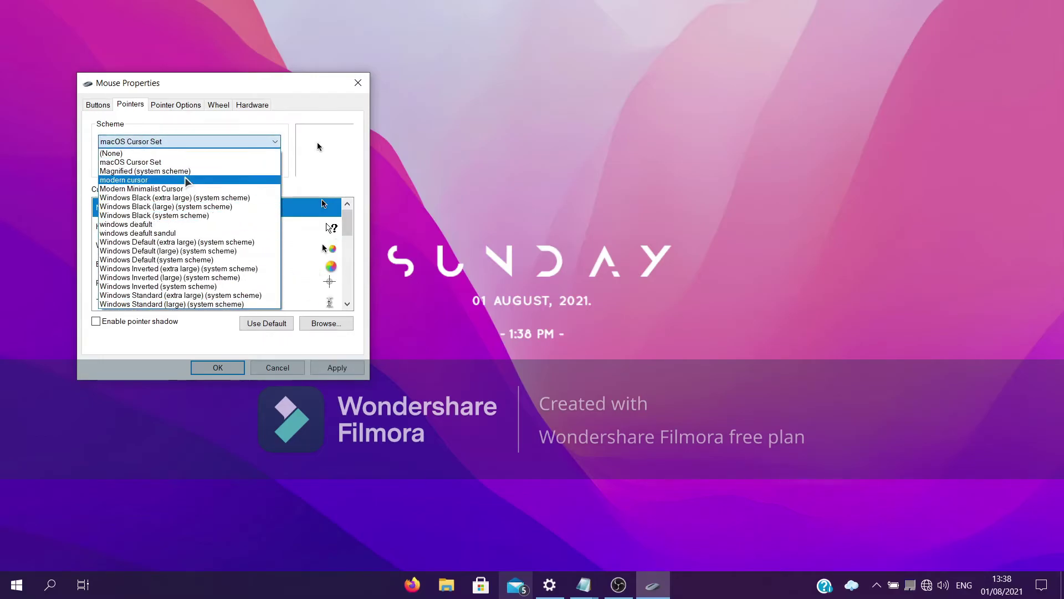
click(202, 225)
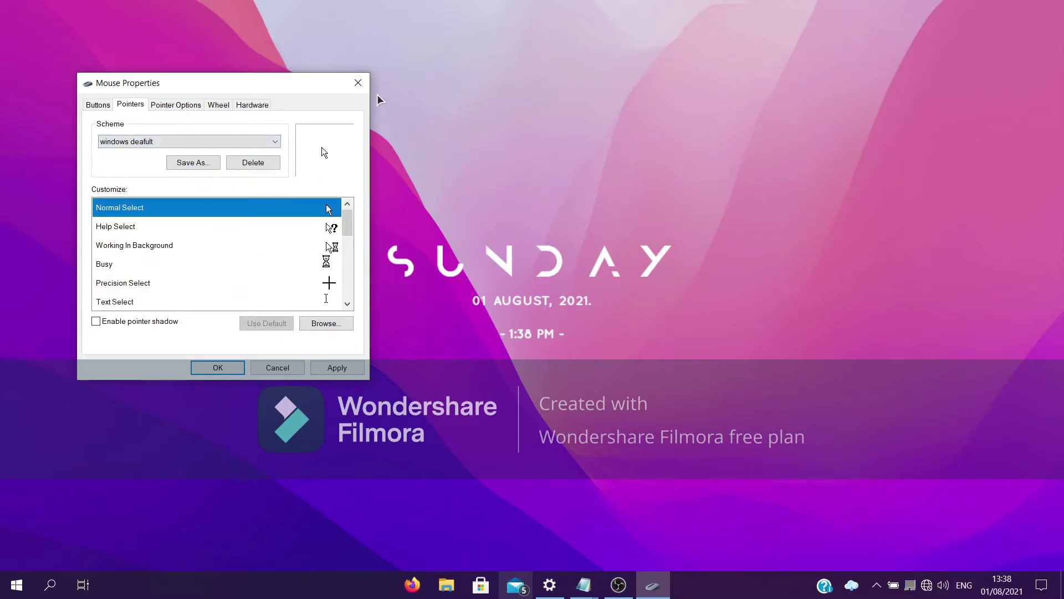
click(358, 84)
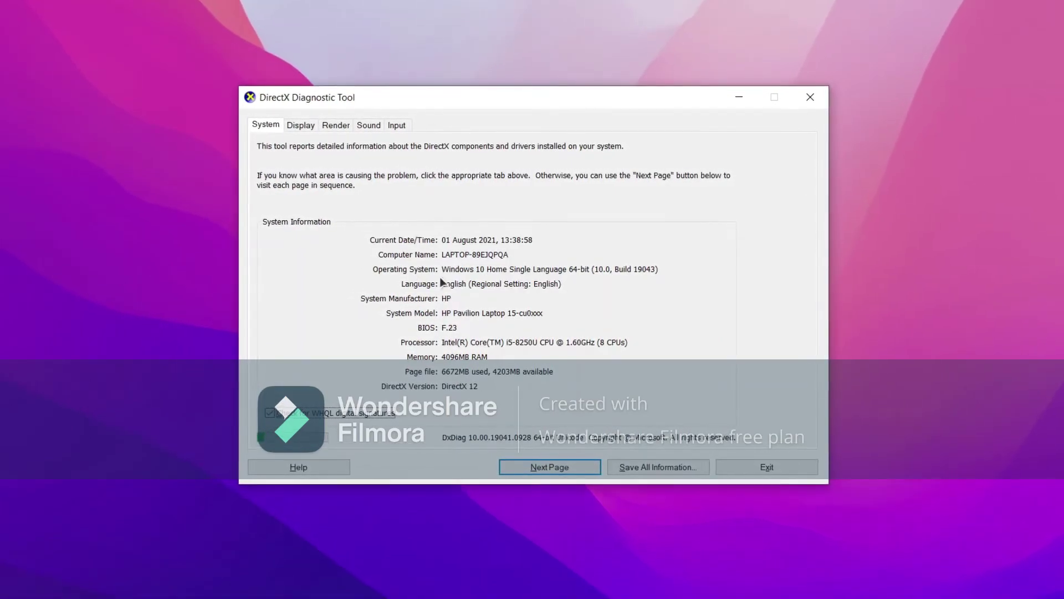
Examine the display and render graphics device details in the DirectX Diagnostic Tool
click(302, 127)
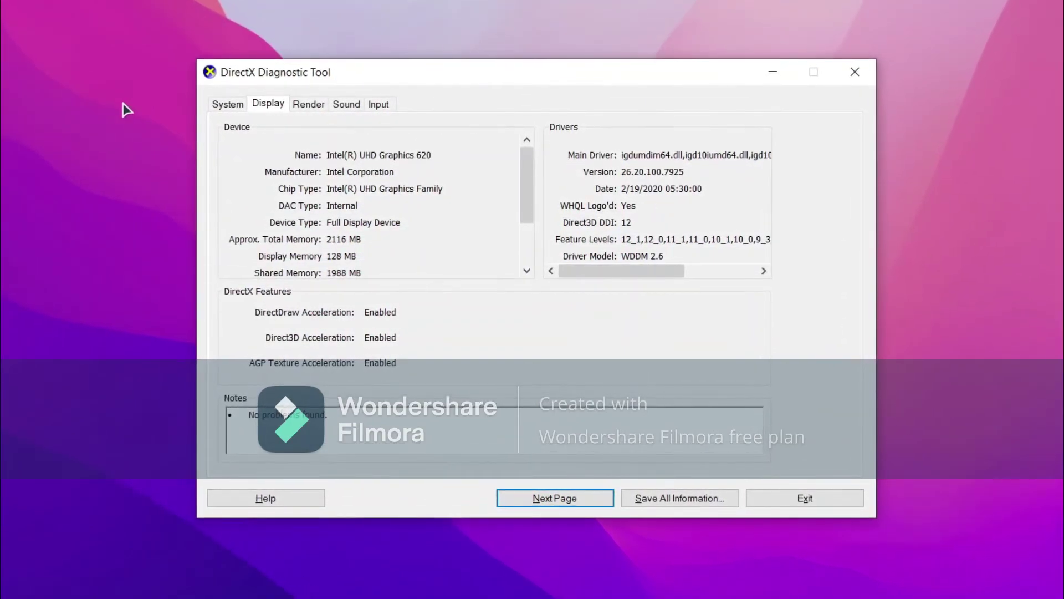
click(310, 103)
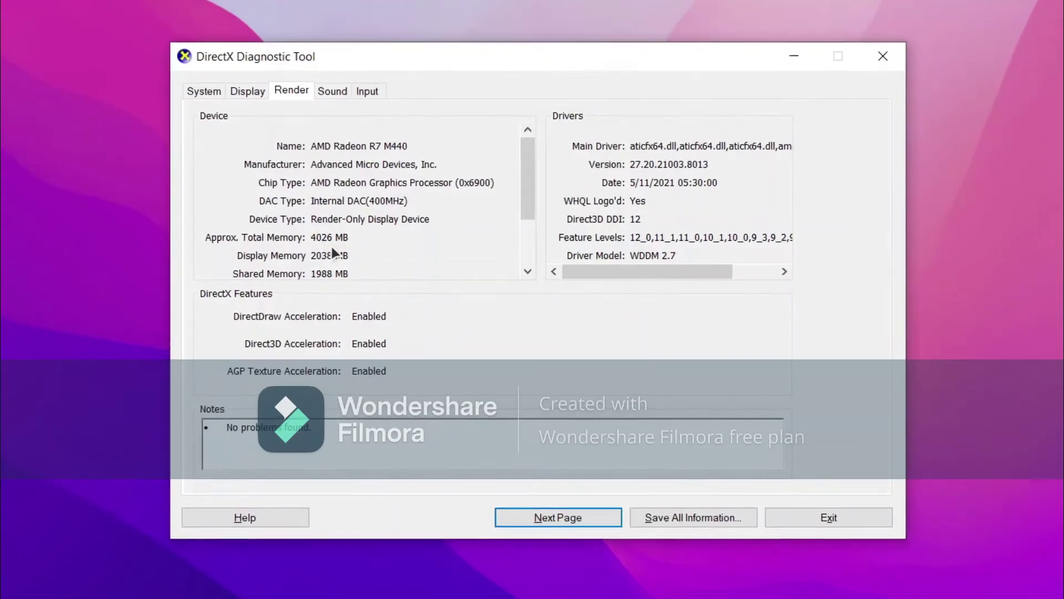
drag(524, 171, 514, 268)
scroll(514, 268, up, 2)
scroll(517, 245, down, 3)
scroll(521, 253, up, 3)
Review the system, sound and input information, select the 2.4G Wireless Optical Mouse, and close the DirectX Diagnostic Tool
click(205, 82)
click(322, 82)
click(368, 80)
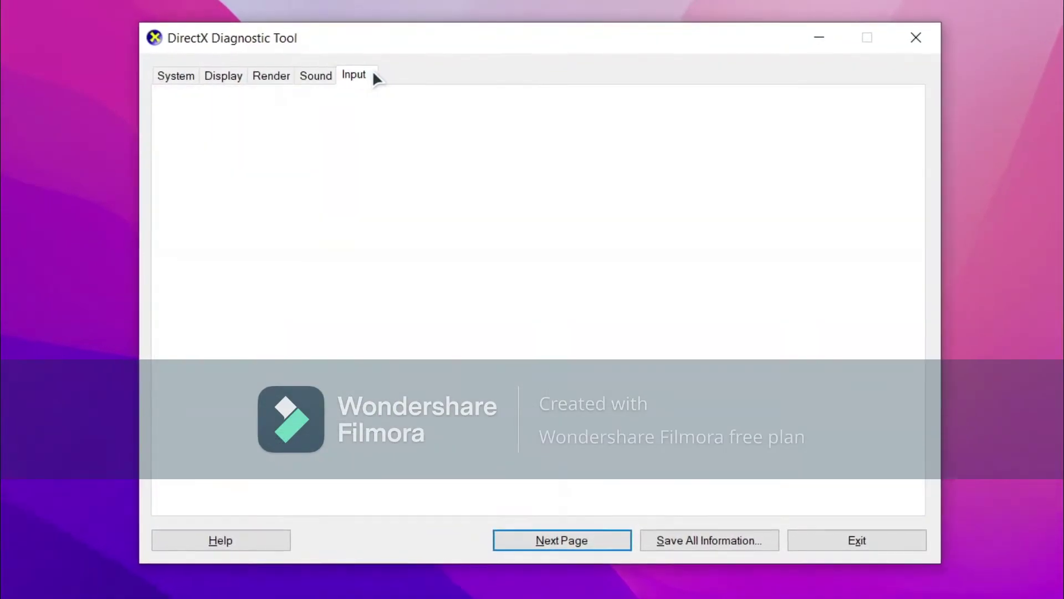
click(309, 179)
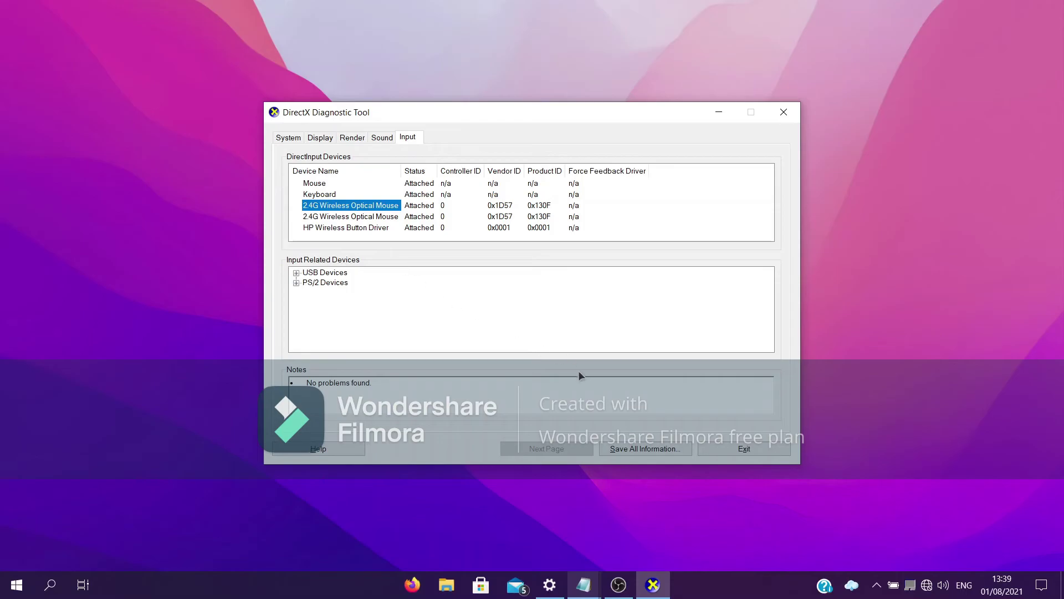
key(alt+F4)
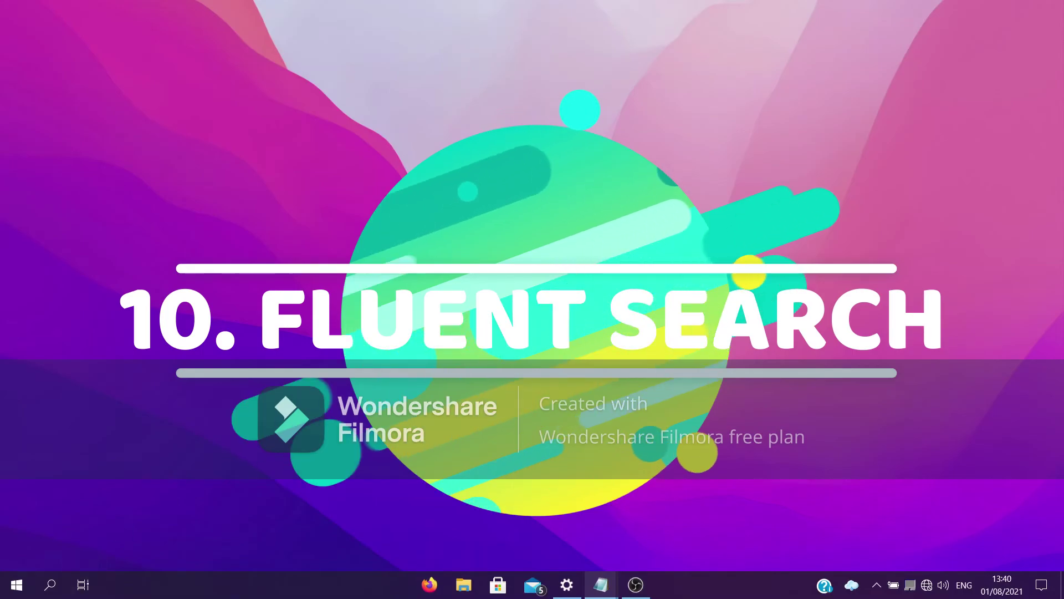
Open Fluent Search and search for "visual studio code"
key(ctrl+alt)
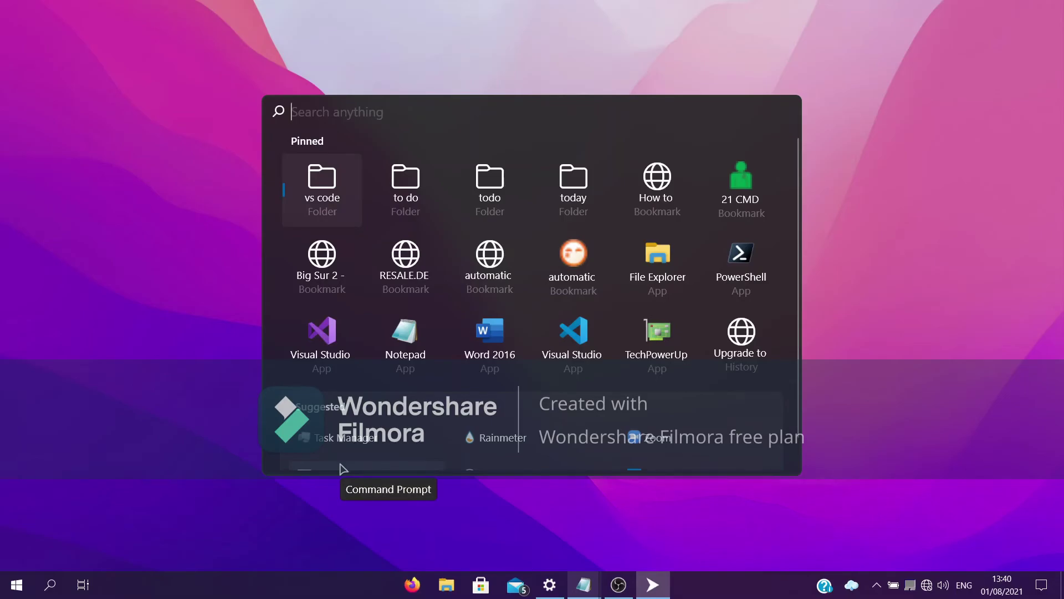
text(visual studio )
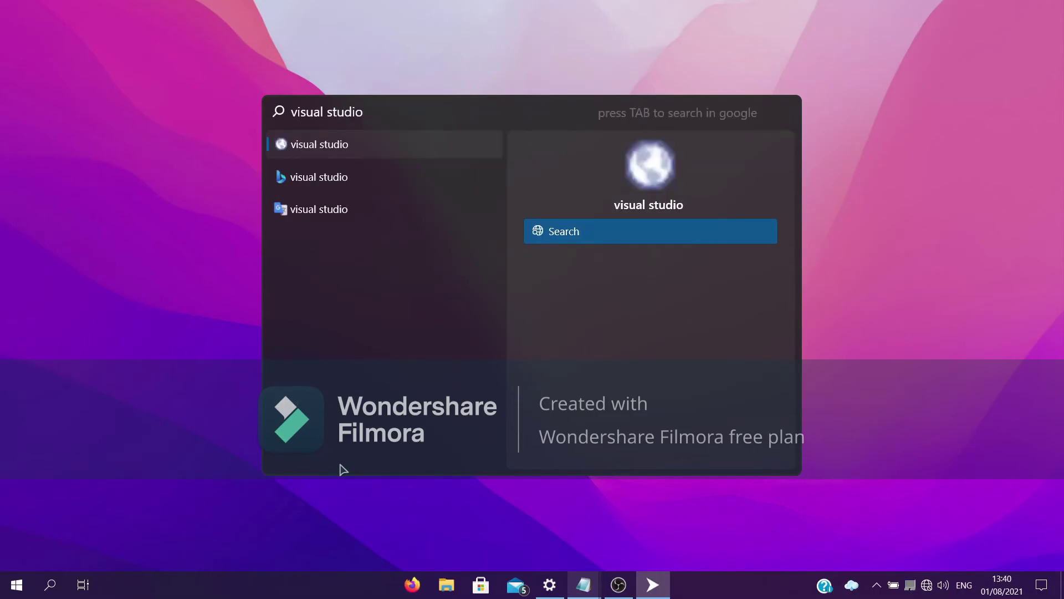
text(code)
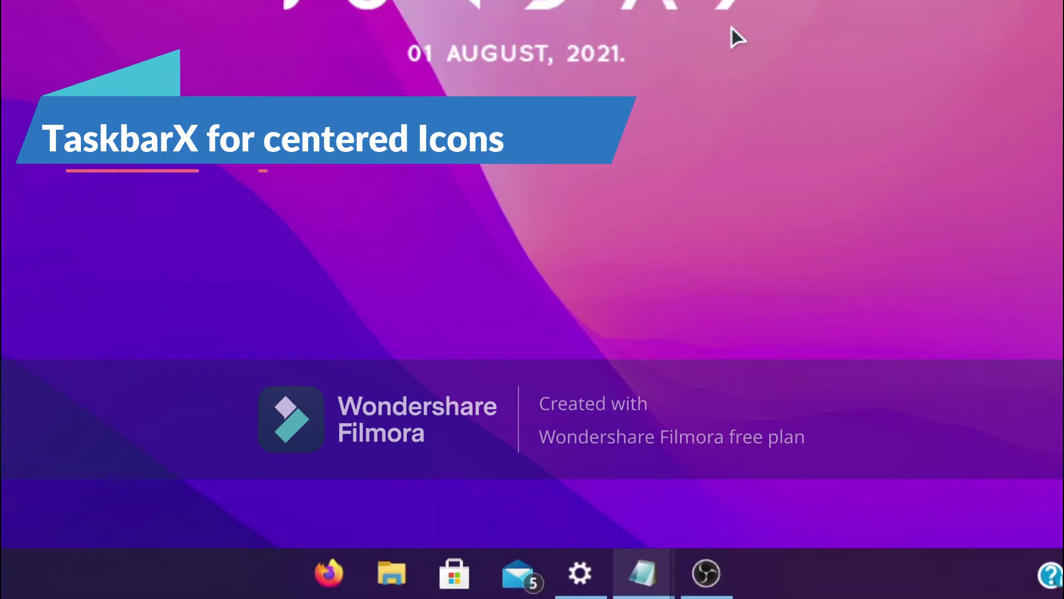
mouse_move(654, 568)
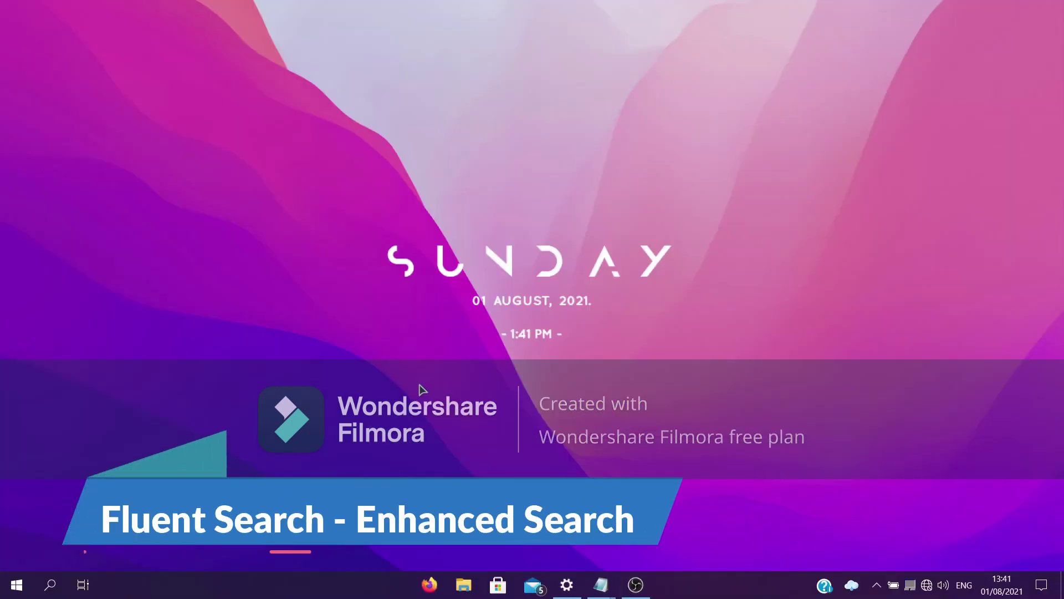
key(ctrl+alt)
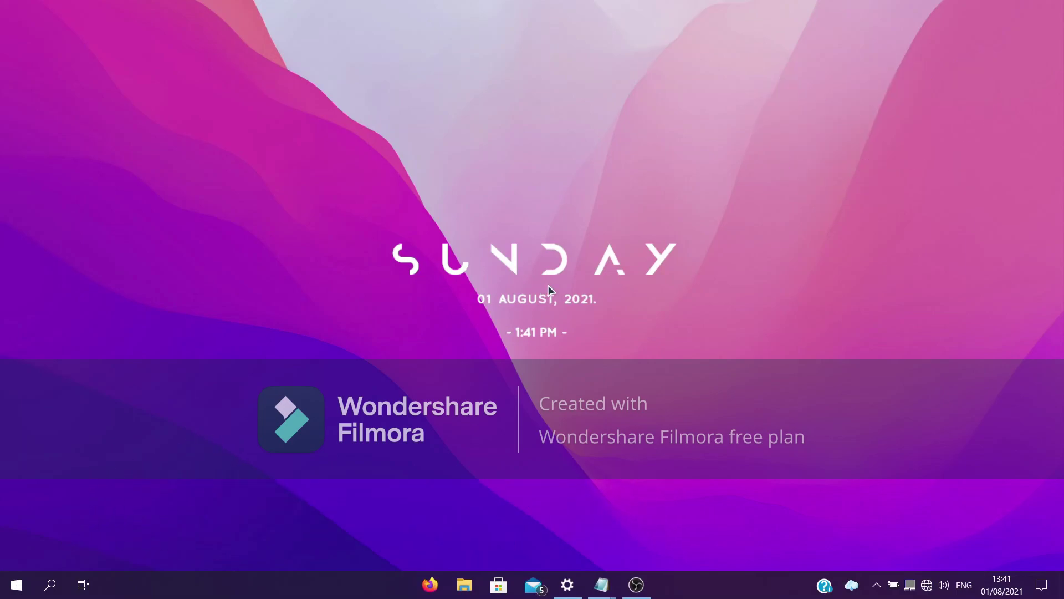
click(601, 585)
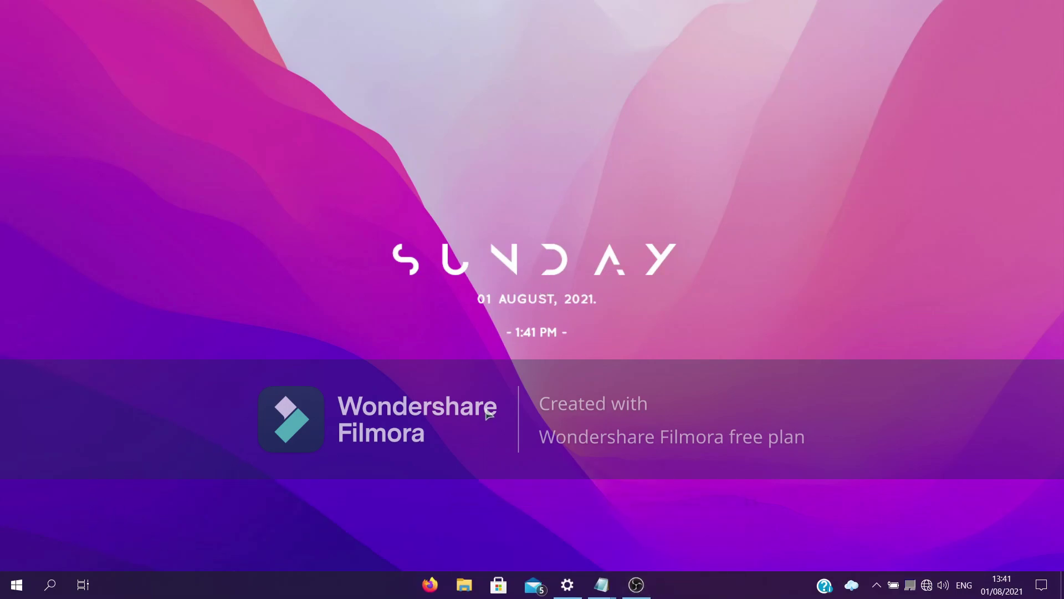